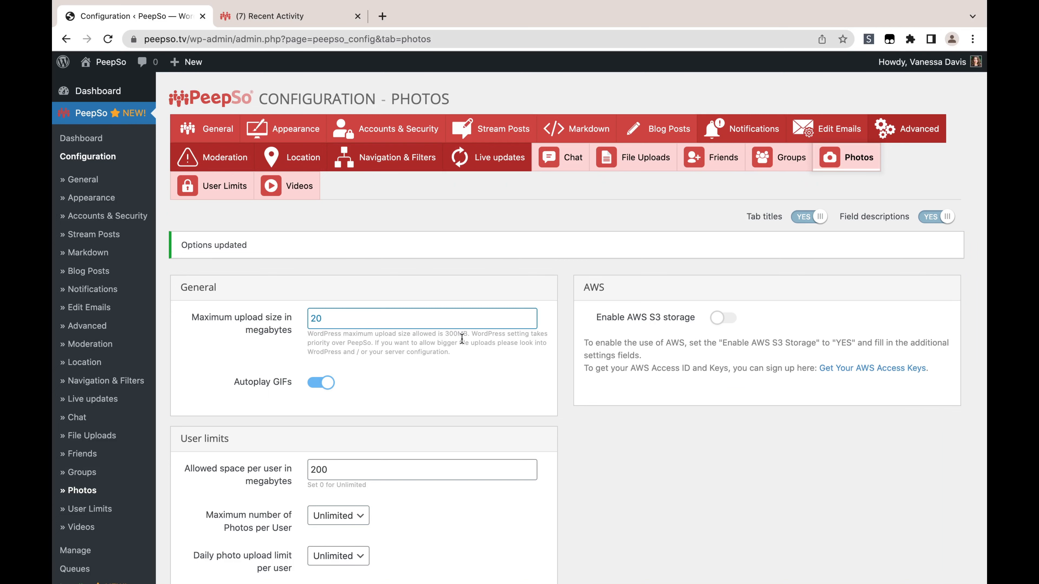
Step: Set the maximum photo upload size to 50 megabytes and save the photo settings
click(469, 362)
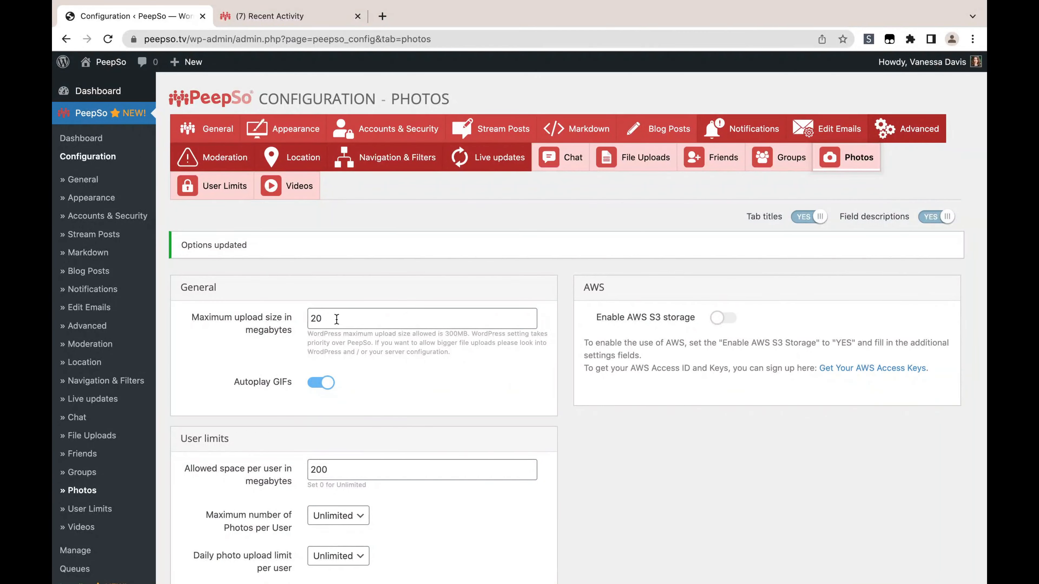
drag(327, 319, 309, 318)
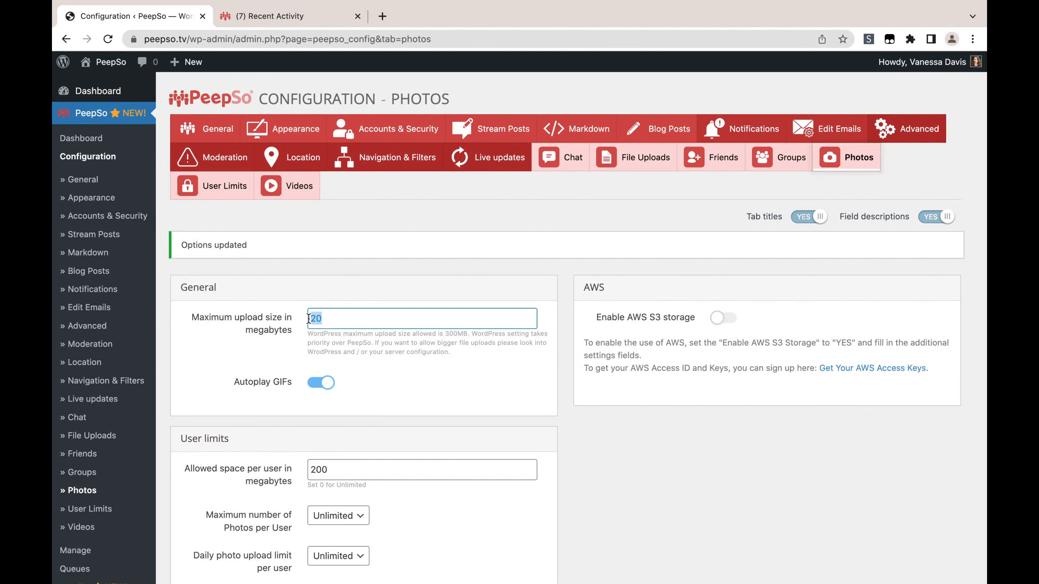
text(50)
click(388, 420)
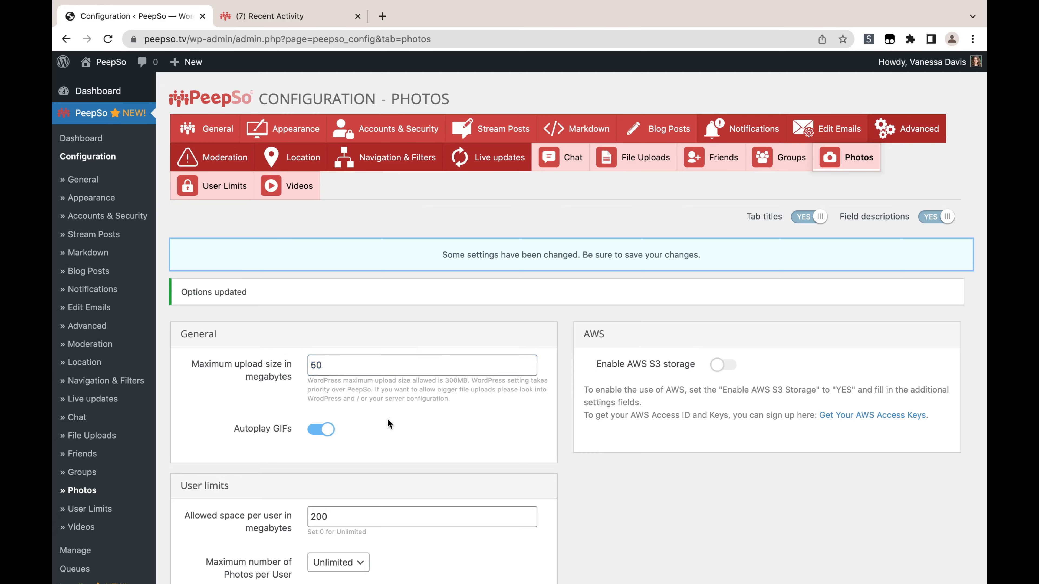
scroll(508, 437, down, 10)
click(513, 508)
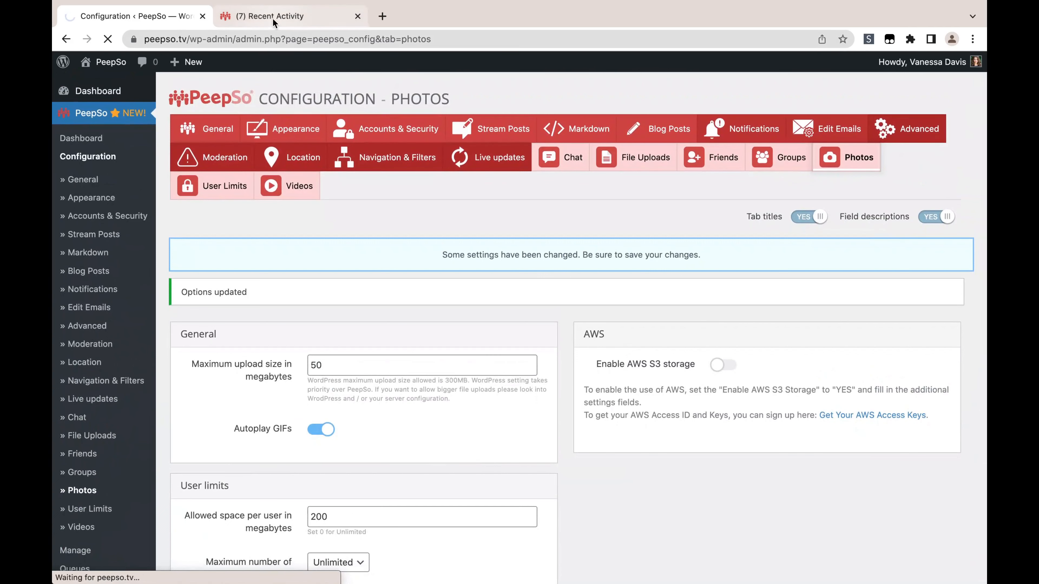
Step: Reload the community's Recent Activity page and start a photo post to check the maximum file size
click(273, 20)
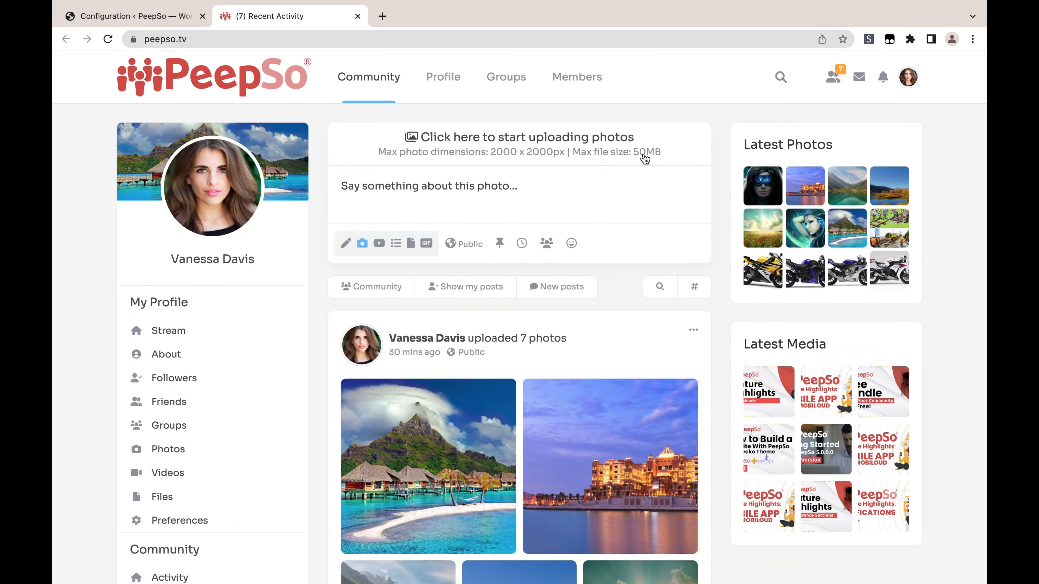
click(109, 40)
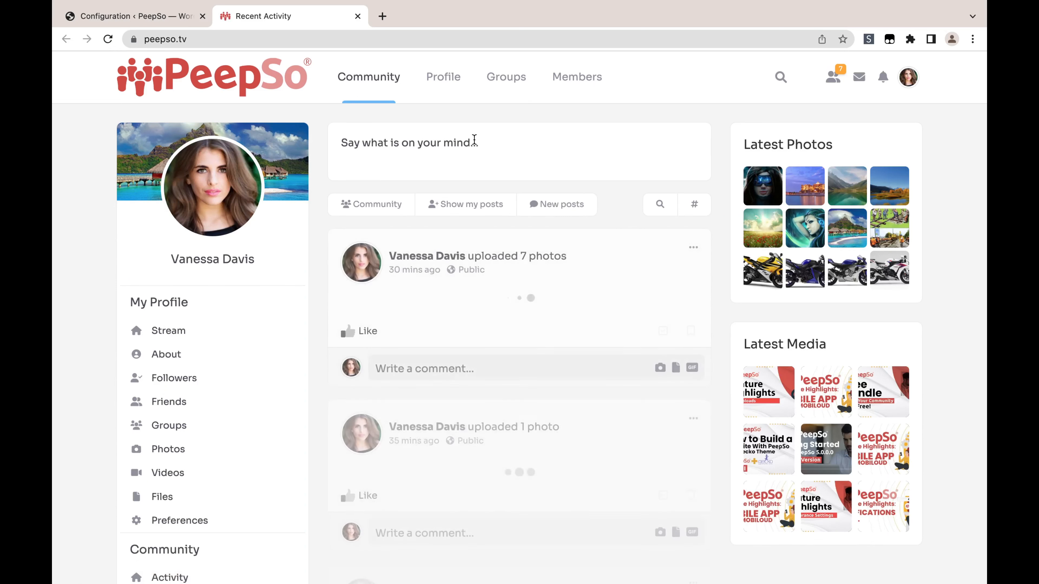
click(500, 152)
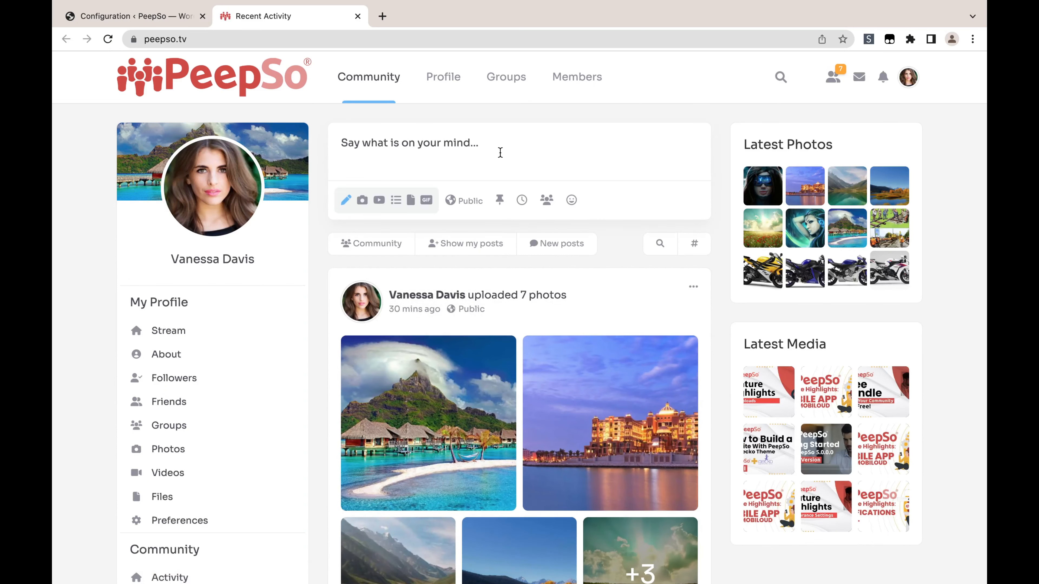
click(389, 202)
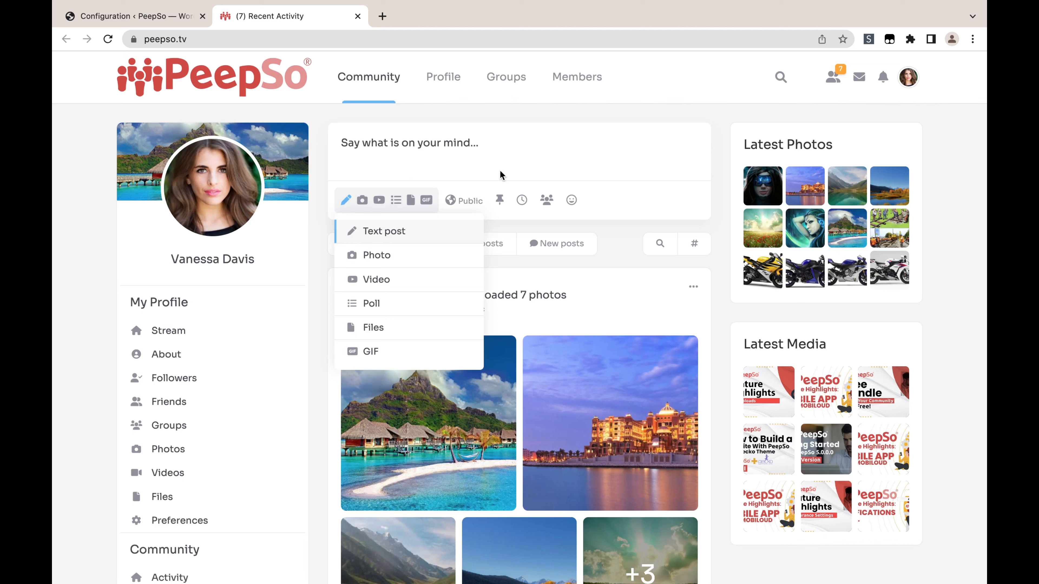
click(376, 255)
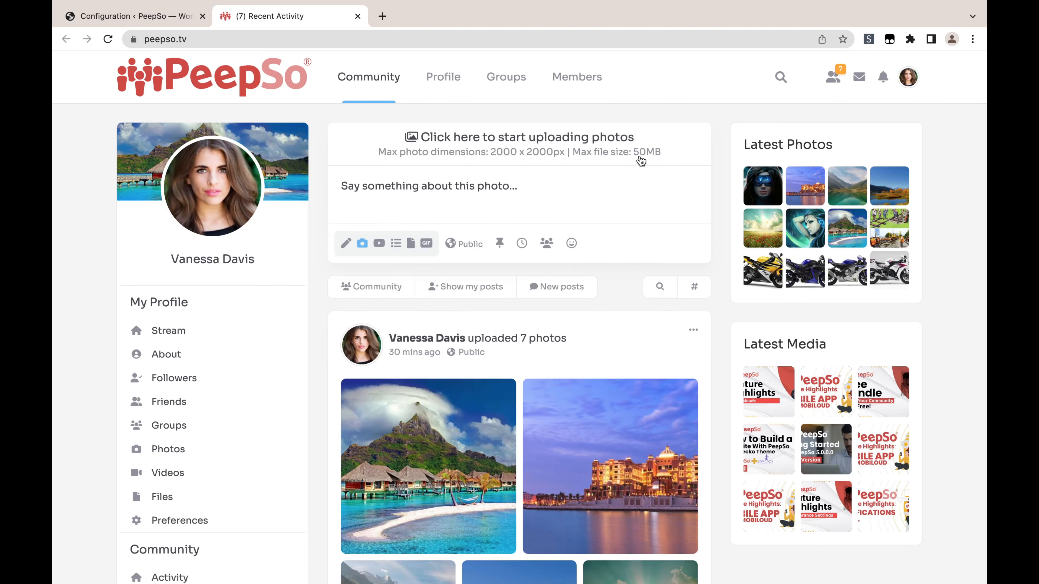
Step: Set the maximum photo upload size back to 20 megabytes in the PeepSo configuration and save the settings
click(177, 16)
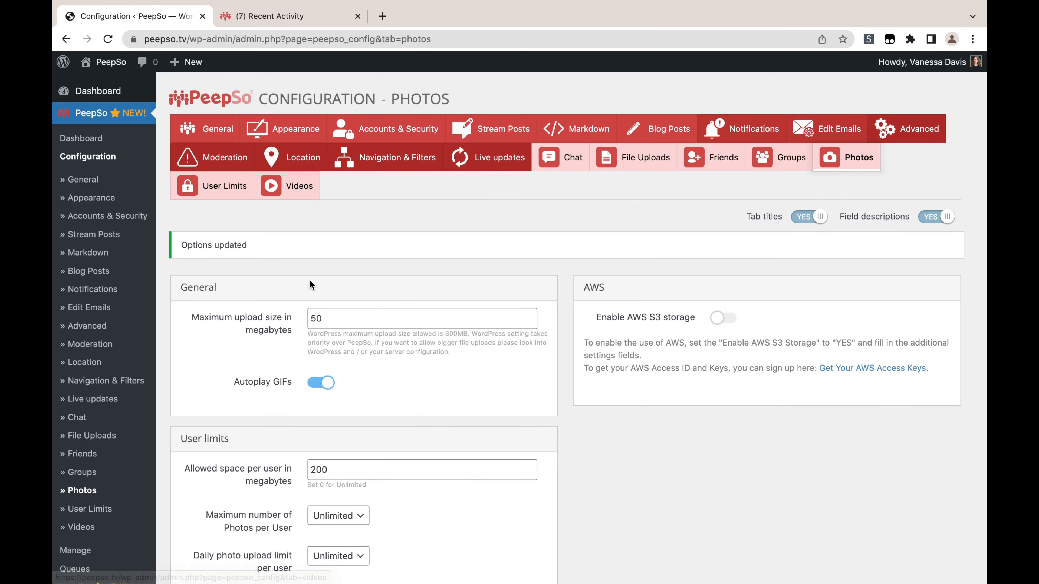
drag(327, 318, 313, 316)
text(20)
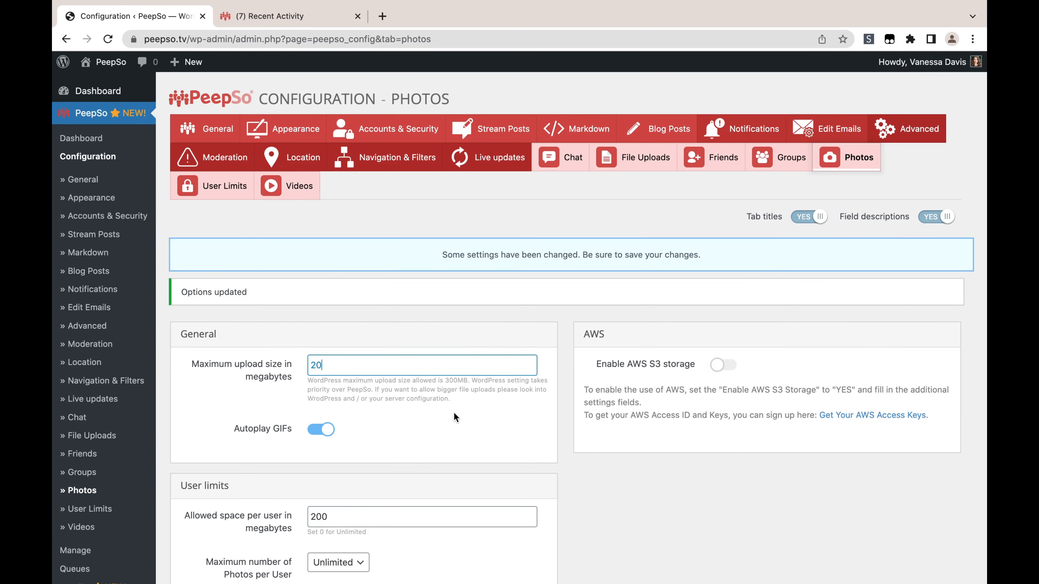
scroll(454, 413, down, 10)
click(533, 501)
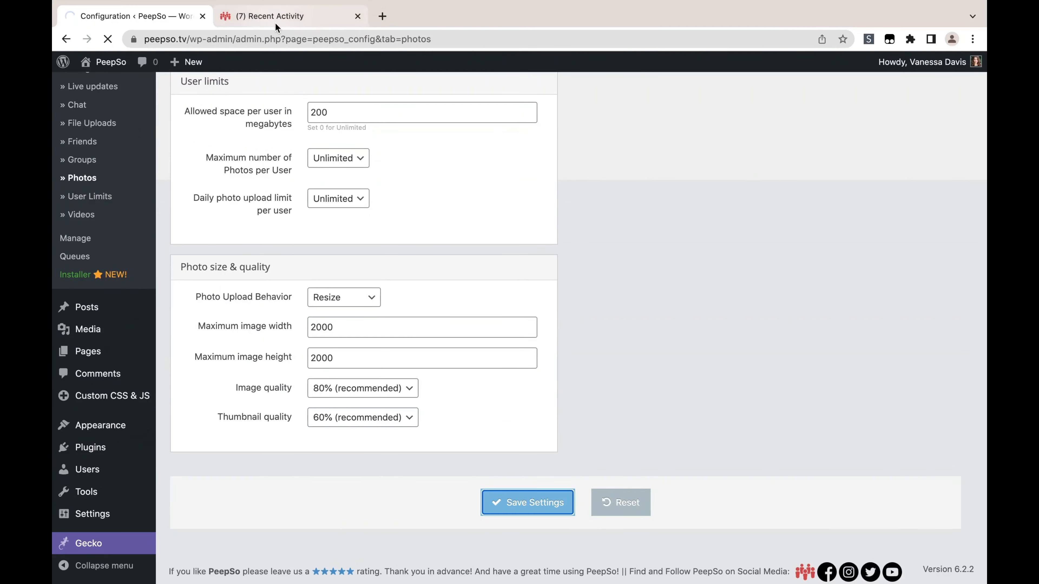
Step: Refresh the Recent Activity page after the save and reopen the photo post form to recheck its file size limit
click(291, 16)
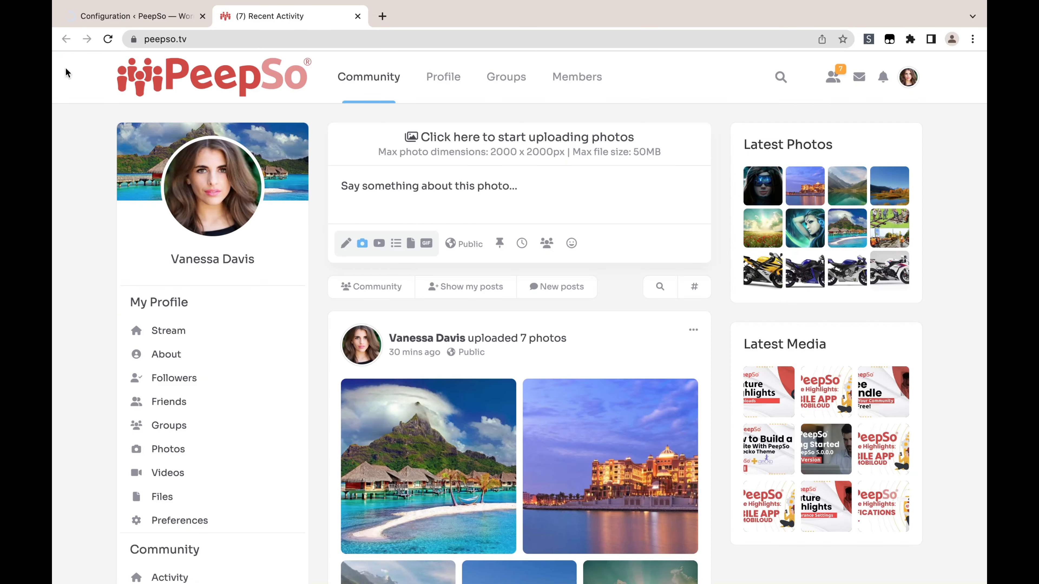
click(107, 17)
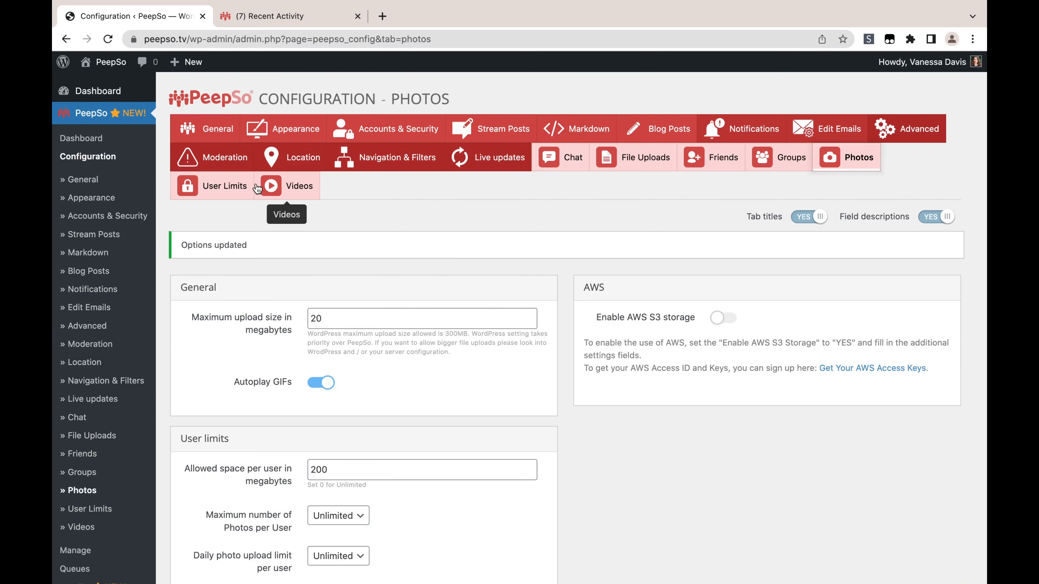
click(251, 18)
click(107, 39)
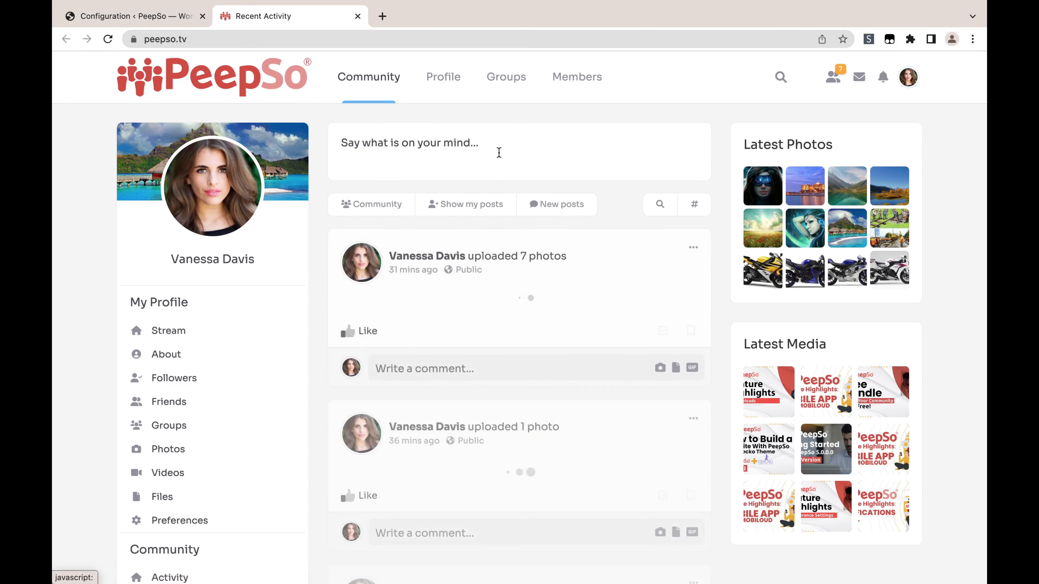
click(498, 151)
click(396, 202)
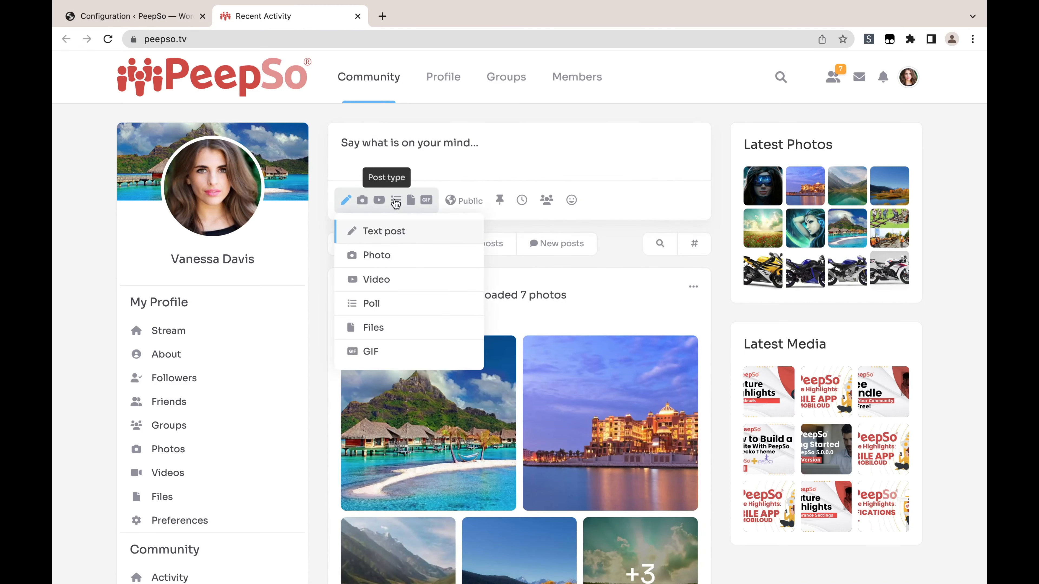
click(386, 256)
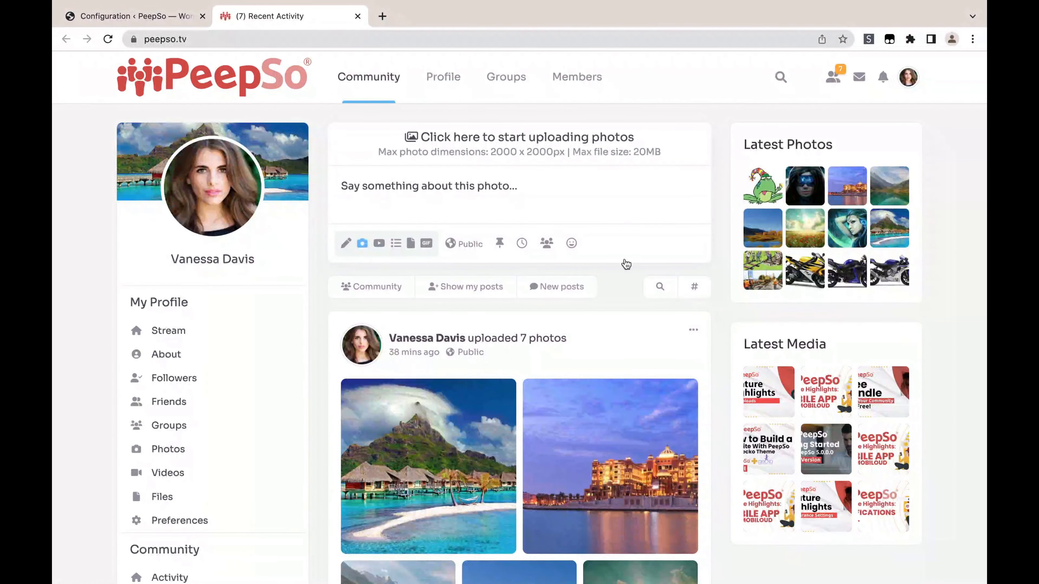
Step: Switch Autoplay GIFs off and back on in the photo configuration, and save the settings
click(135, 16)
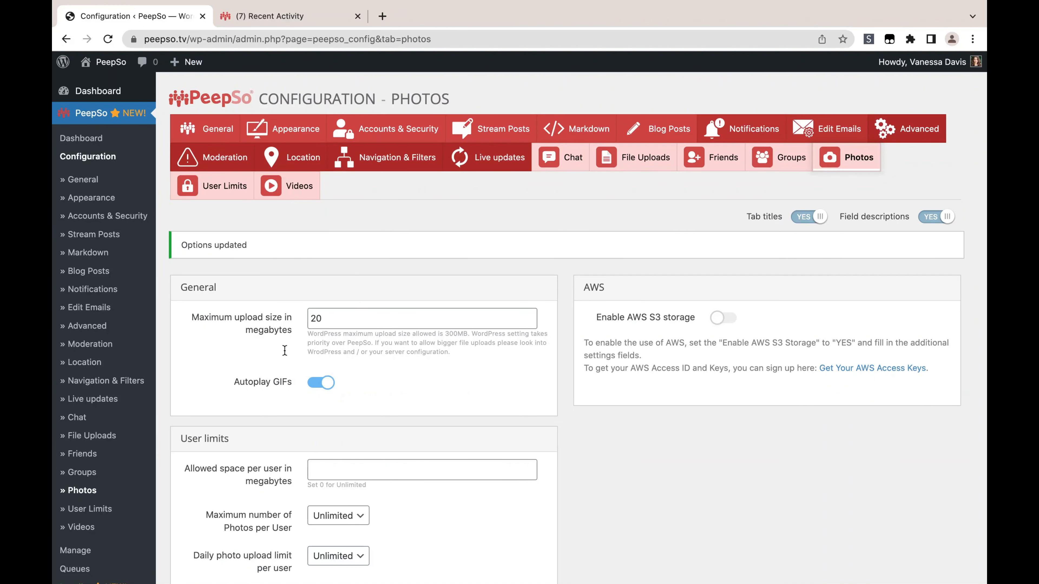
click(309, 388)
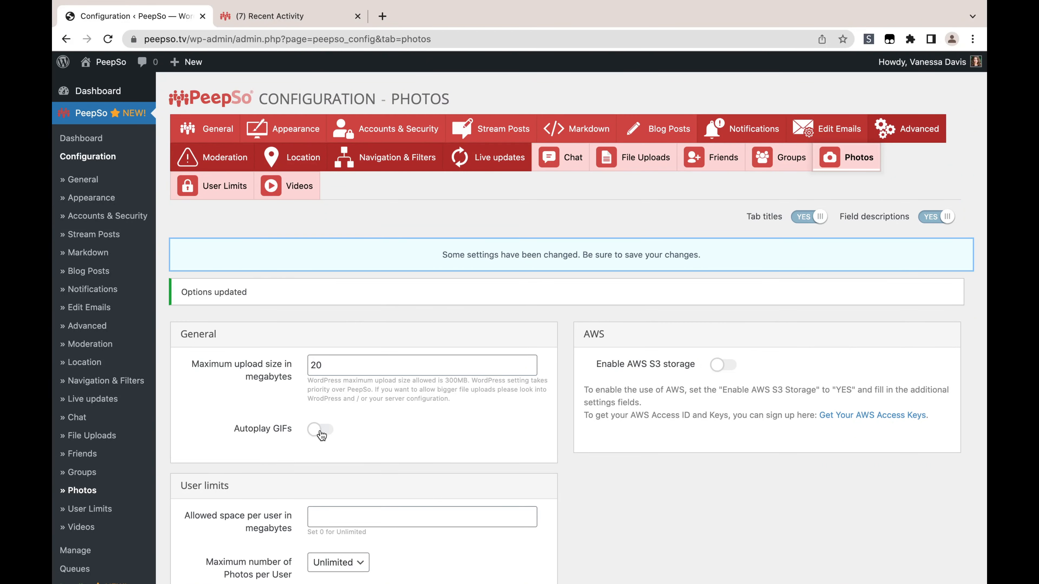
click(322, 435)
scroll(544, 450, down, 10)
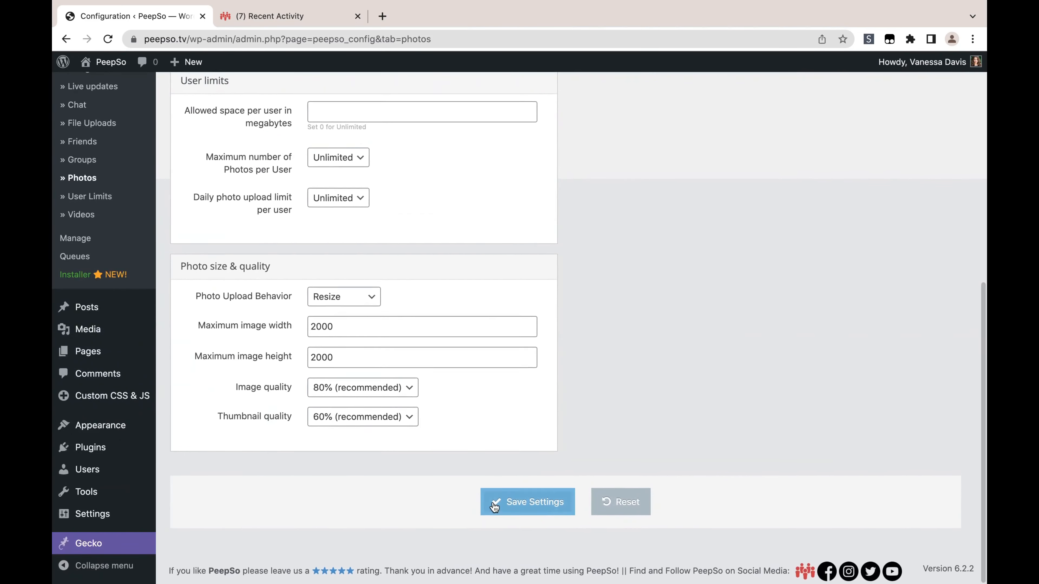
click(494, 505)
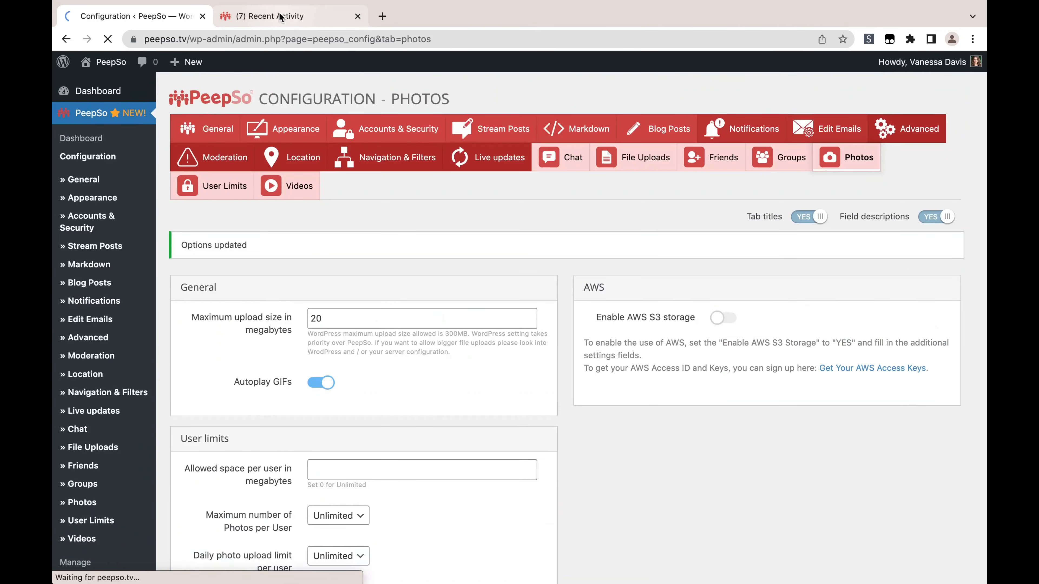
Step: Post the "Happy Birthday!" GIF from GIPHY as a comment on the seven-photo post in the activity stream
click(292, 22)
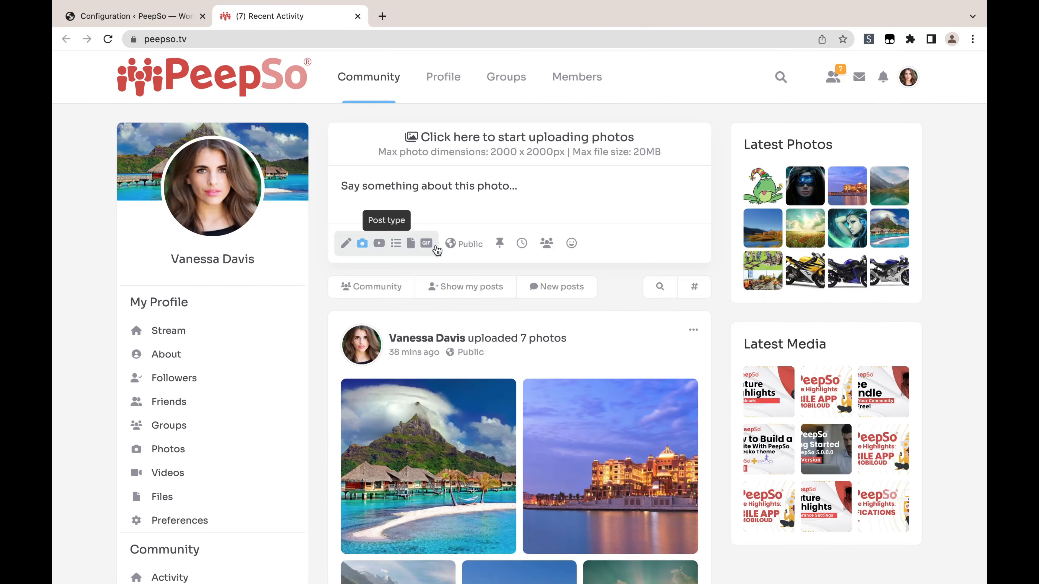
scroll(593, 297, down, 10)
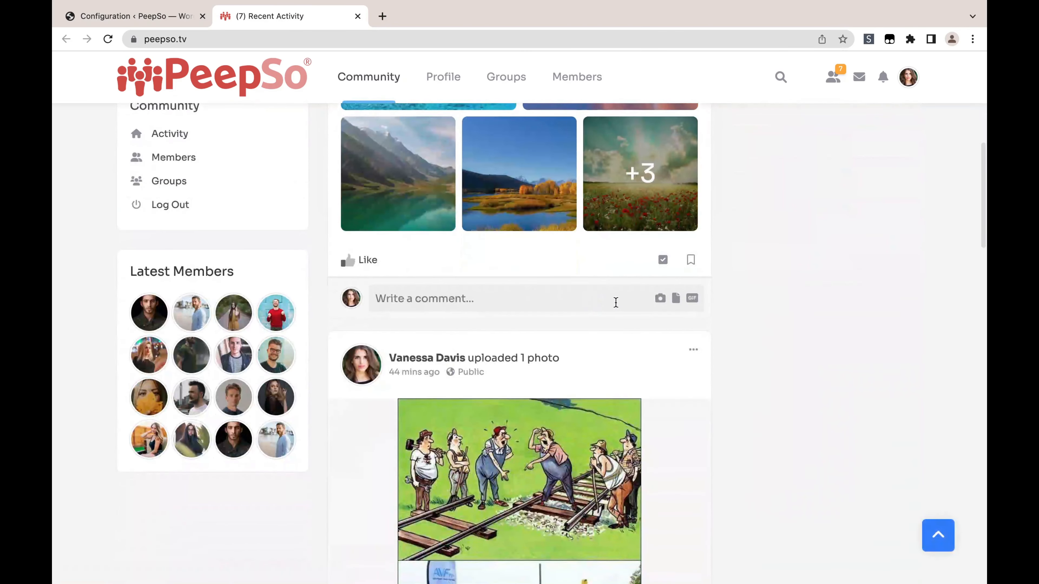
click(692, 298)
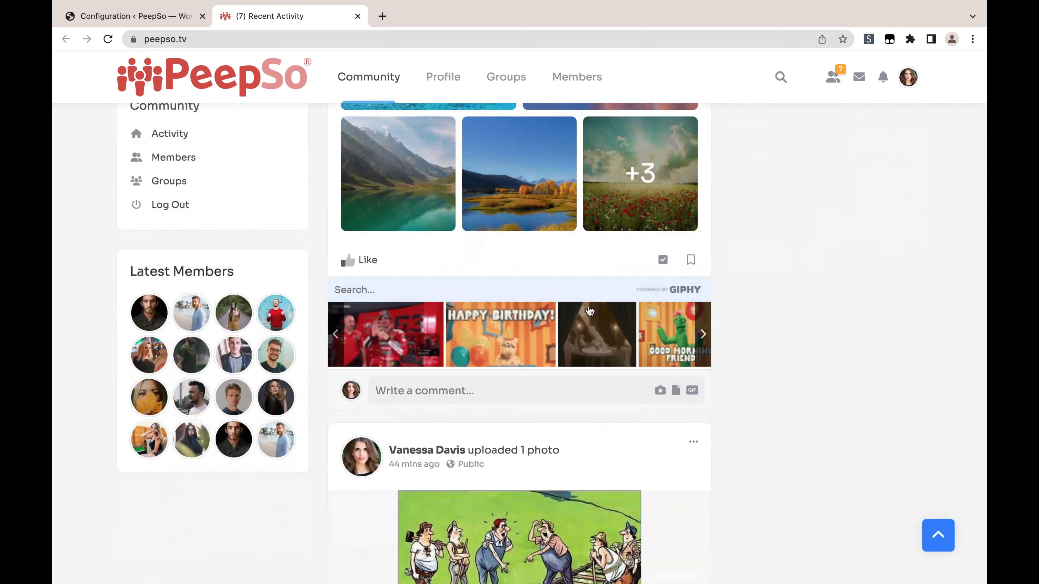
click(503, 333)
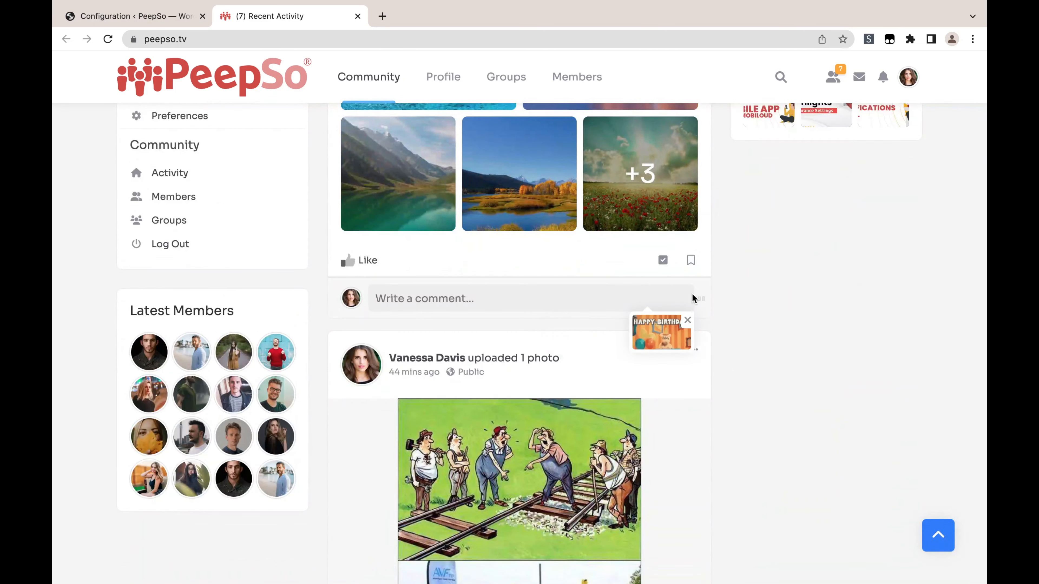
key(Return)
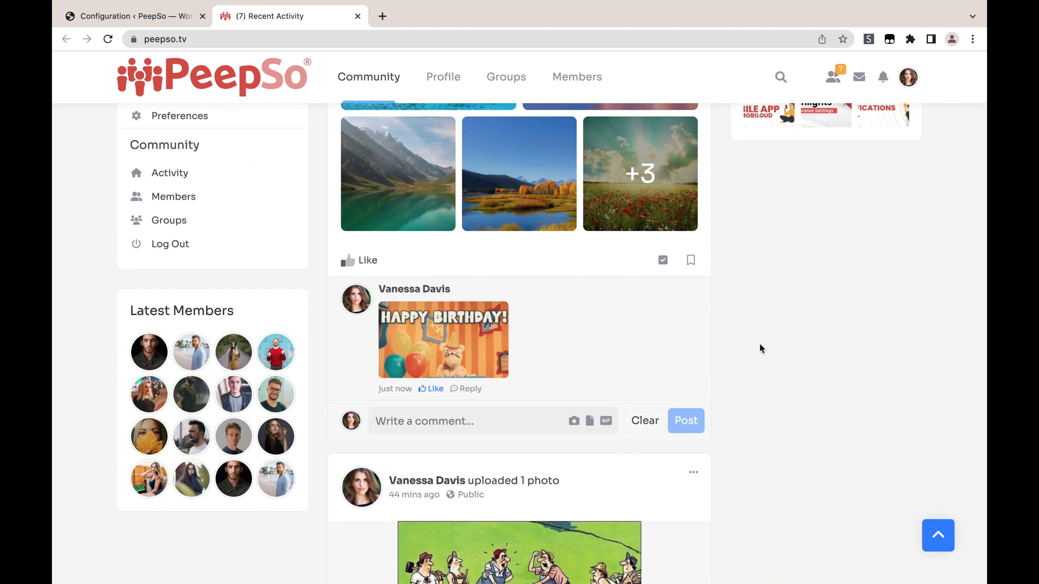
Step: Turn off Autoplay GIFs in the PeepSo photo configuration and save the settings
click(147, 9)
click(319, 384)
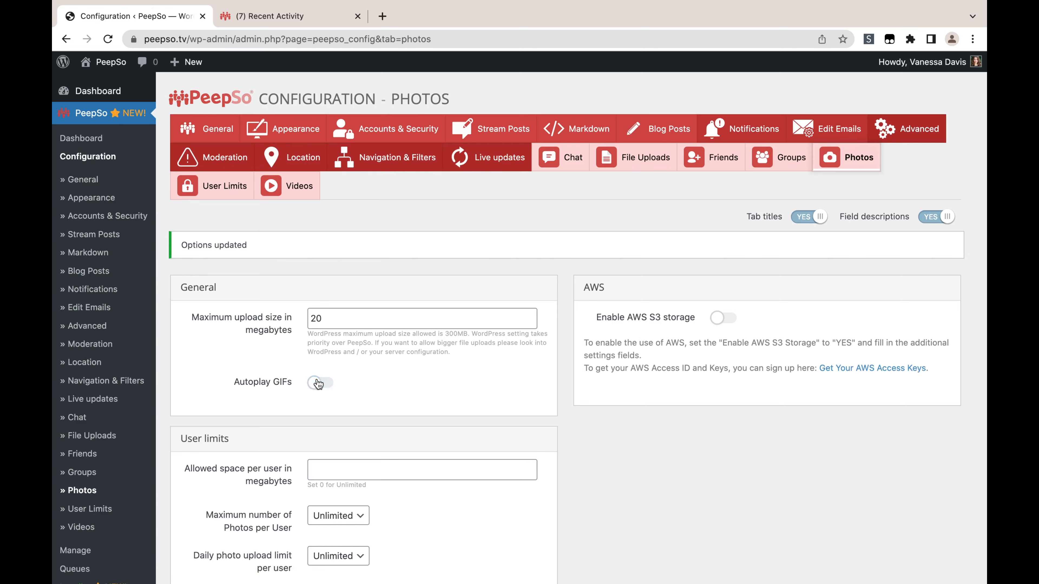
scroll(552, 465, down, 10)
click(528, 505)
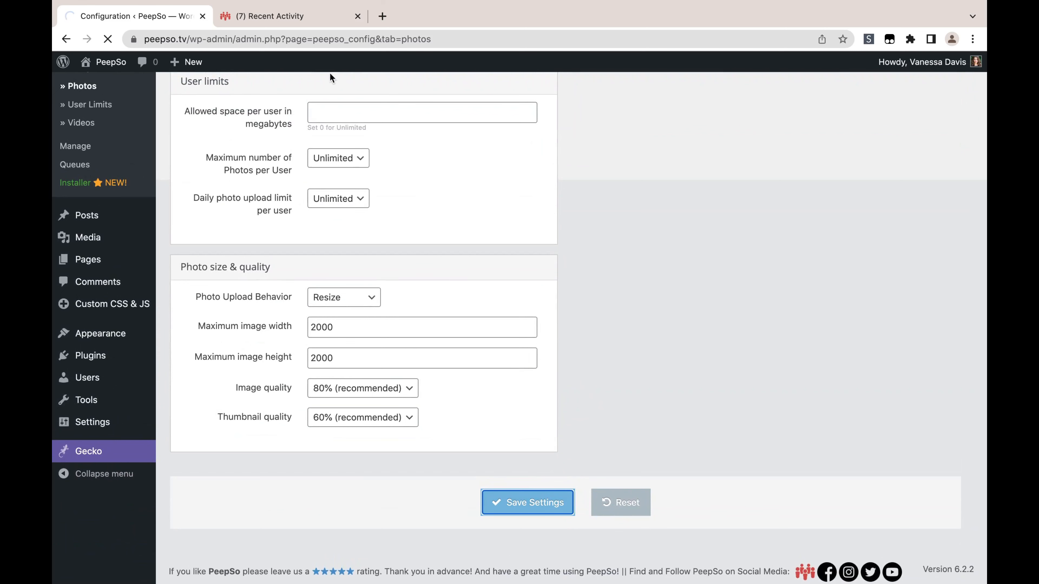
Step: Reload the Recent Activity page and check how the GIF comment on the seven-photo post plays
click(262, 16)
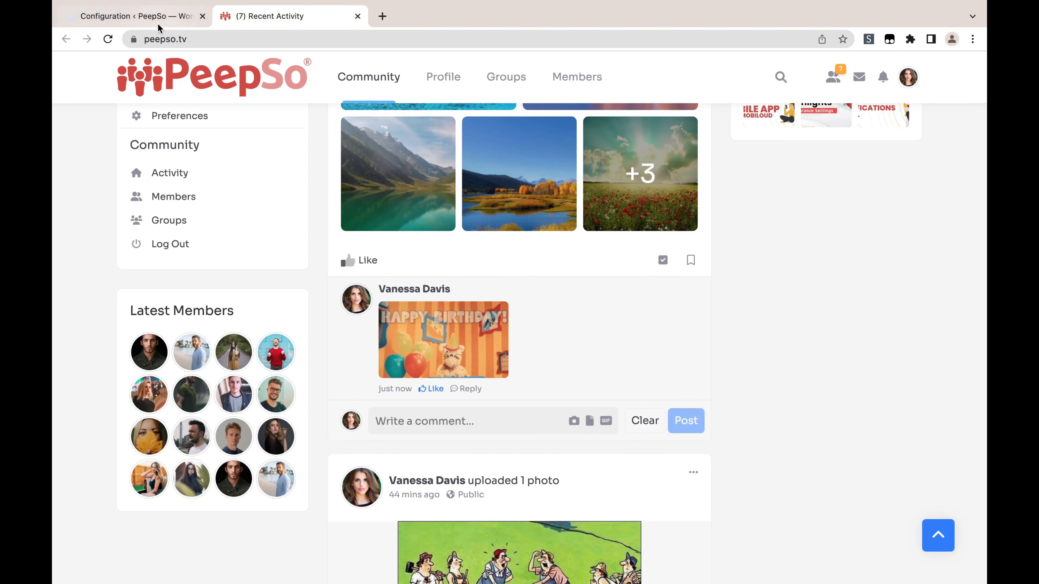
click(131, 18)
click(278, 16)
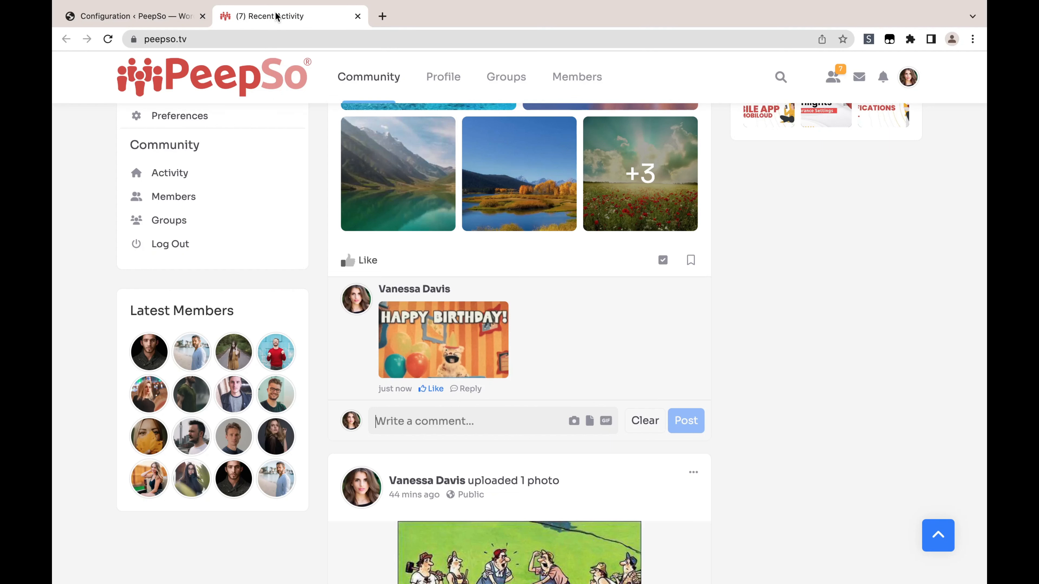
click(106, 41)
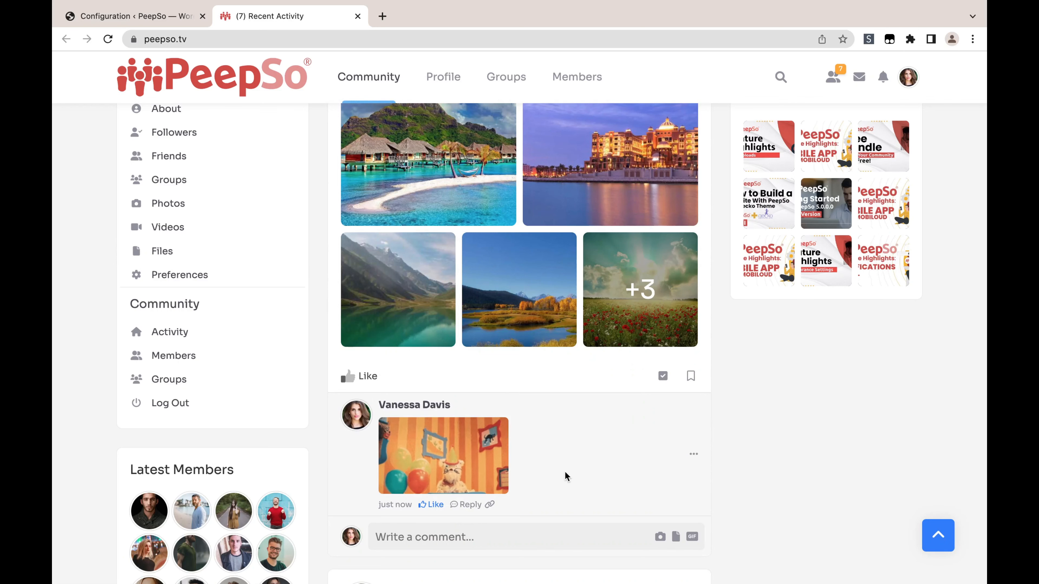
Step: Upload animated-frog-image-0015.gif from the Downloads folder and publish it as a public photo post in the community stream
scroll(565, 472, up, 6)
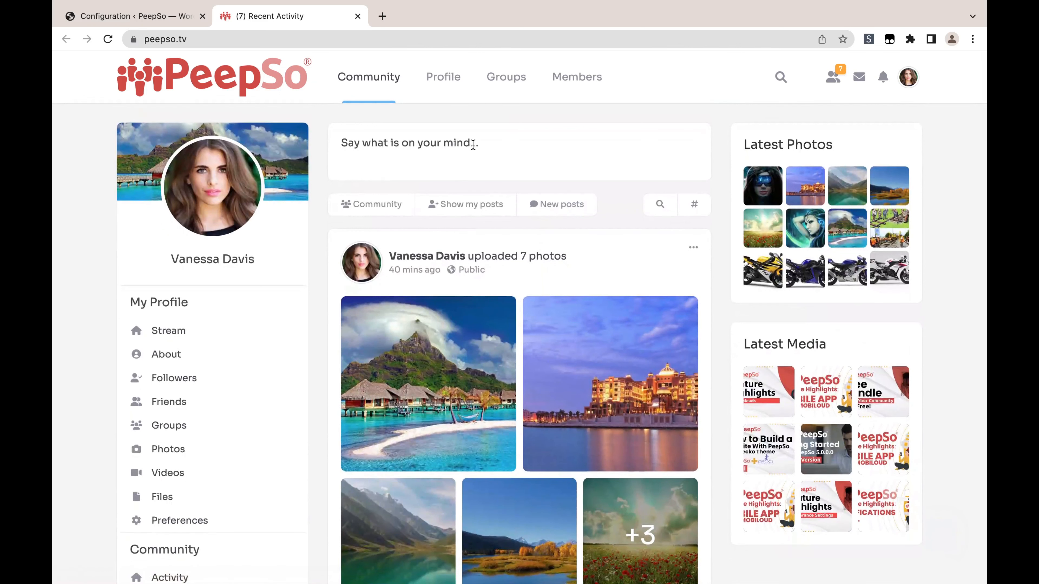
click(473, 145)
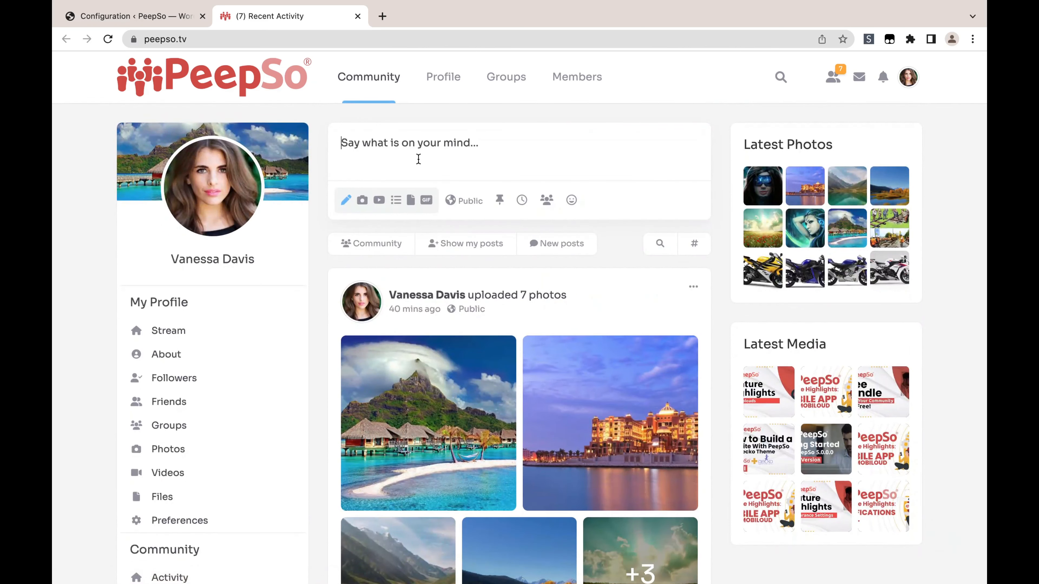
click(406, 200)
click(391, 256)
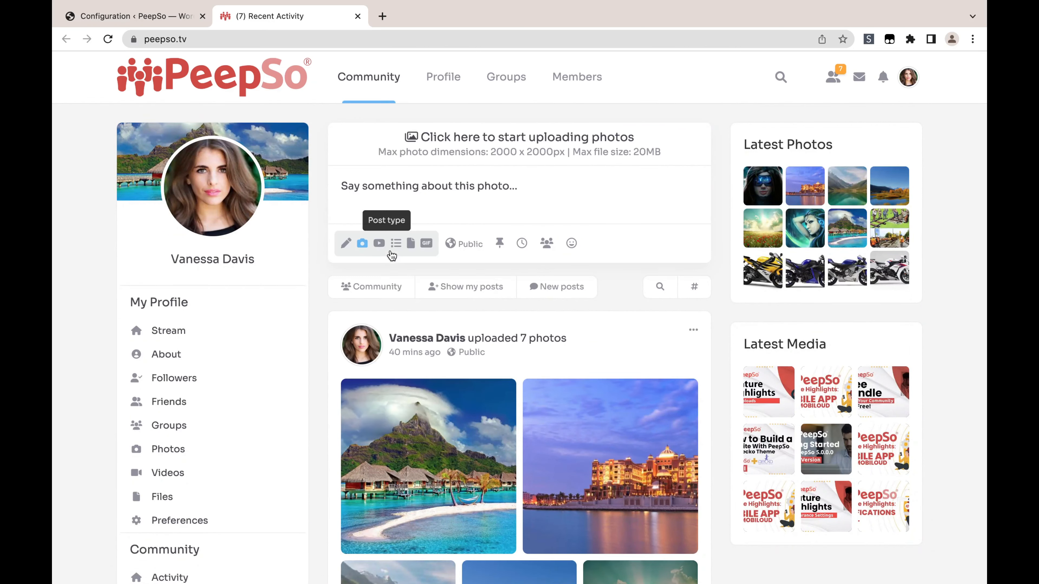
click(552, 142)
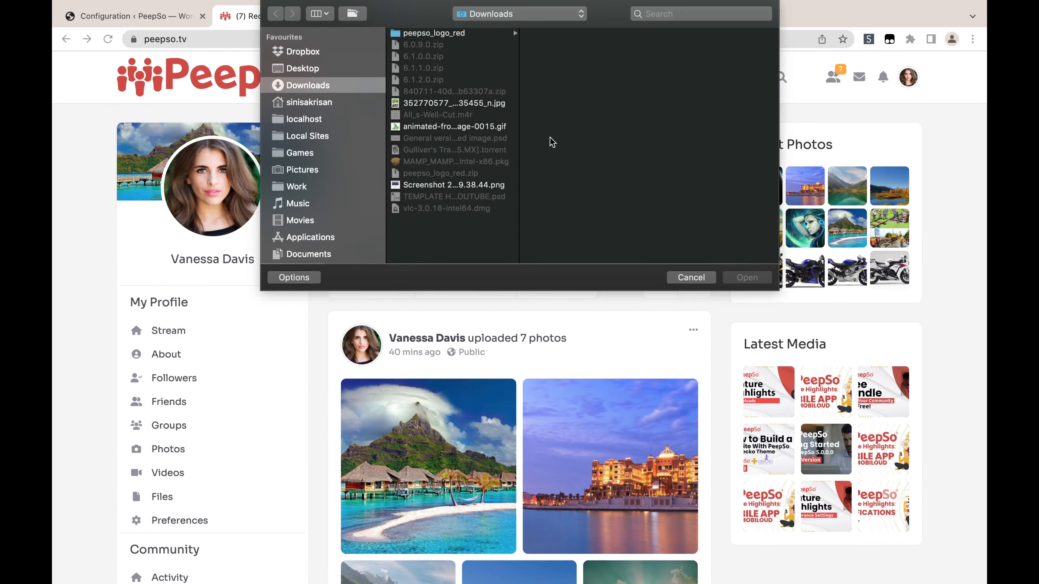
click(457, 127)
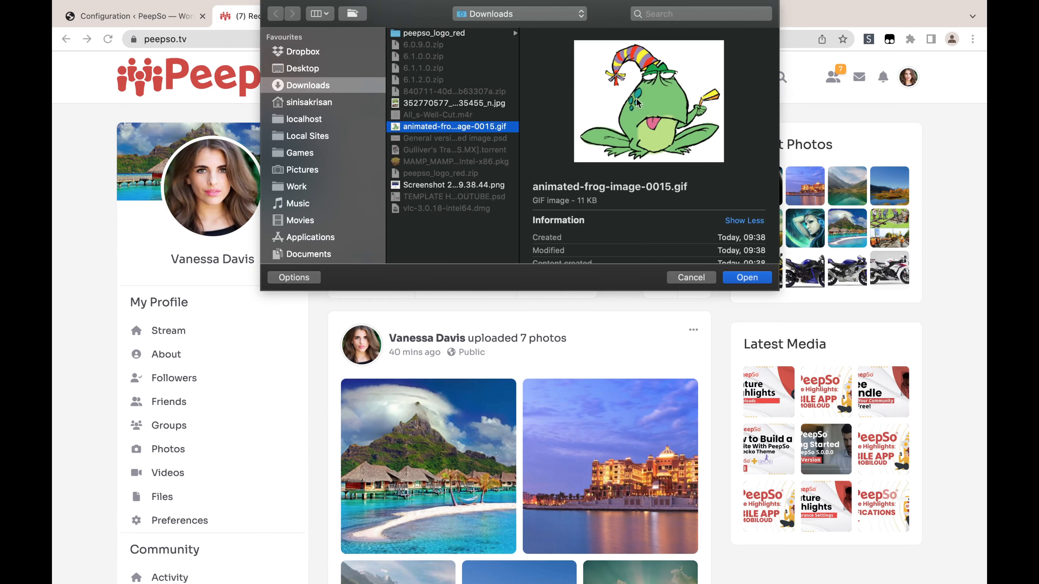
click(746, 278)
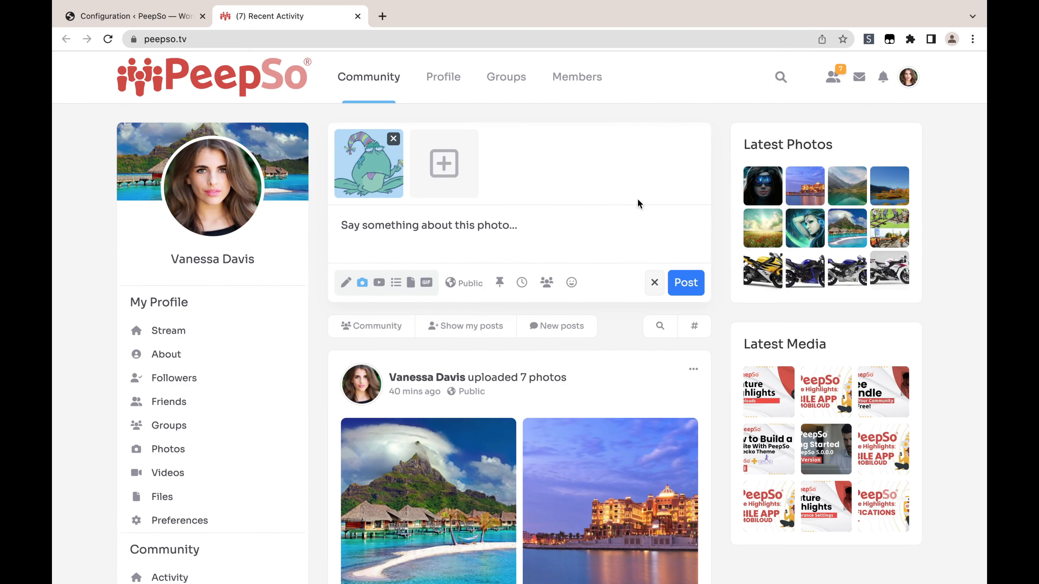
click(687, 280)
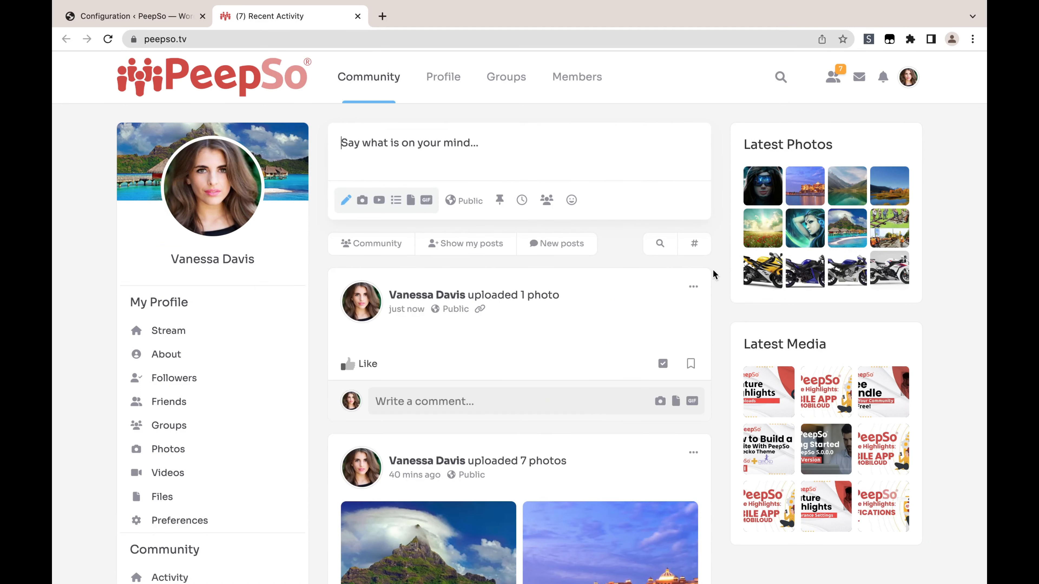
Step: Examine how the frog GIF appears in its stream post and enlarged in the photo viewer, and close the viewer
scroll(712, 337, down, 2)
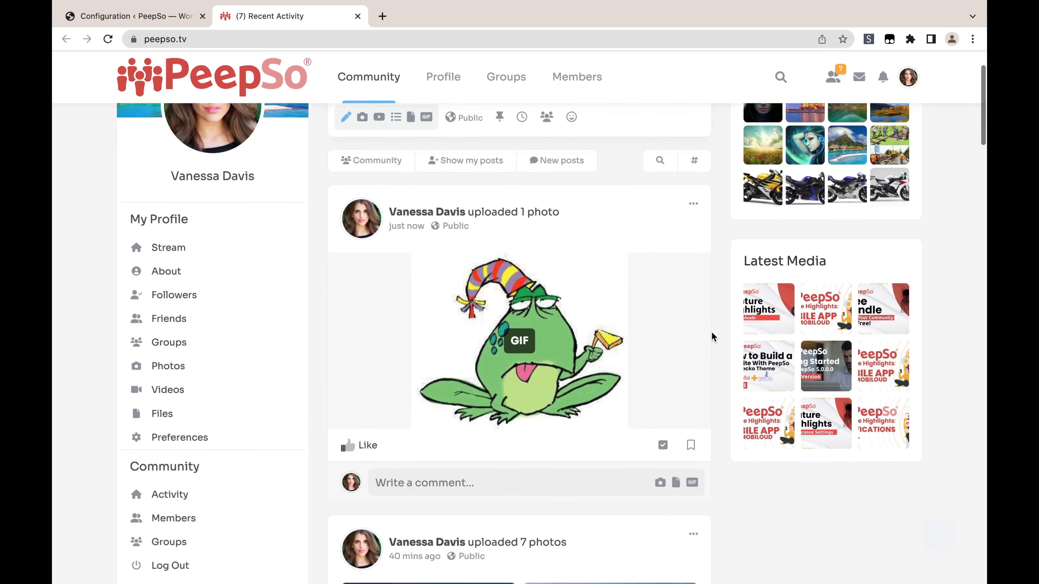
scroll(619, 353, up, 2)
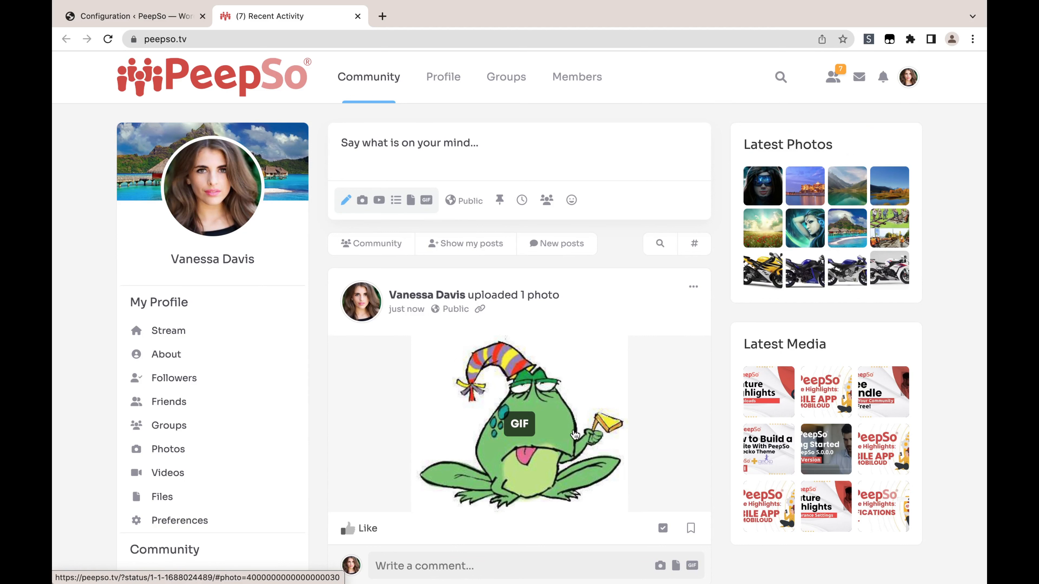
scroll(618, 426, down, 1)
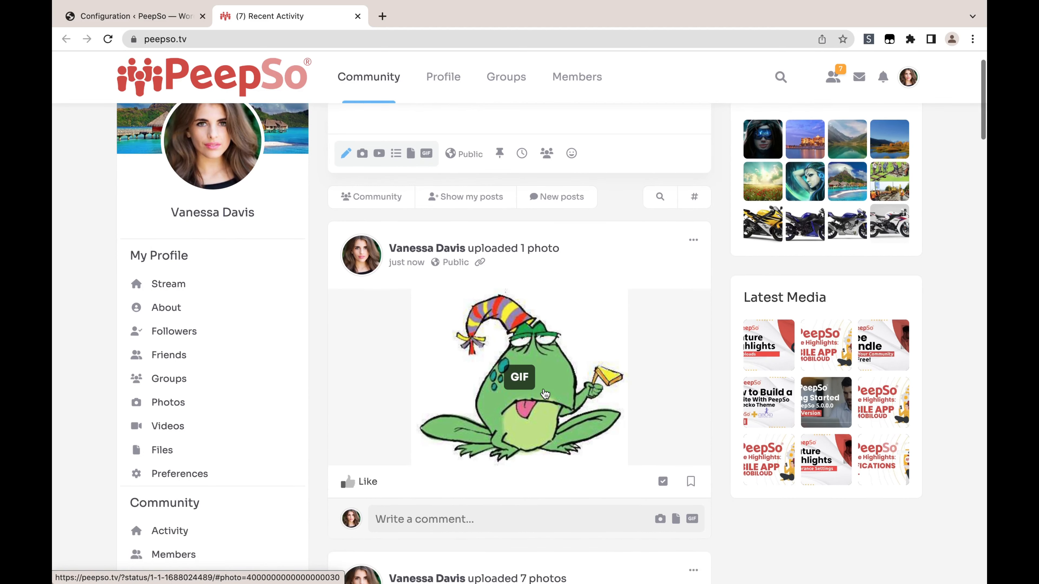
click(526, 382)
click(394, 315)
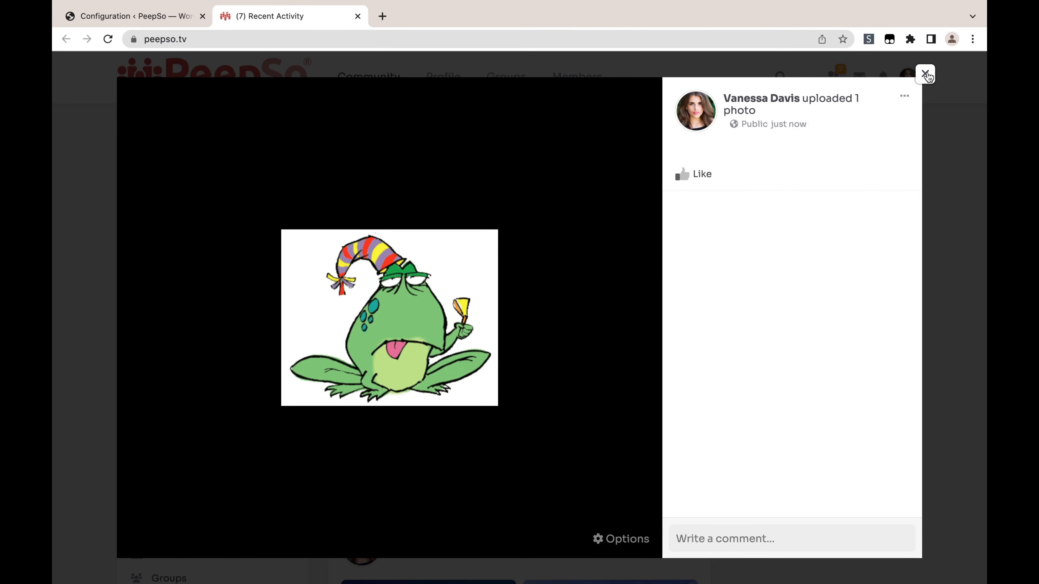
click(925, 74)
Step: Turn on Autoplay GIFs in the PeepSo photo configuration and save the settings
click(148, 25)
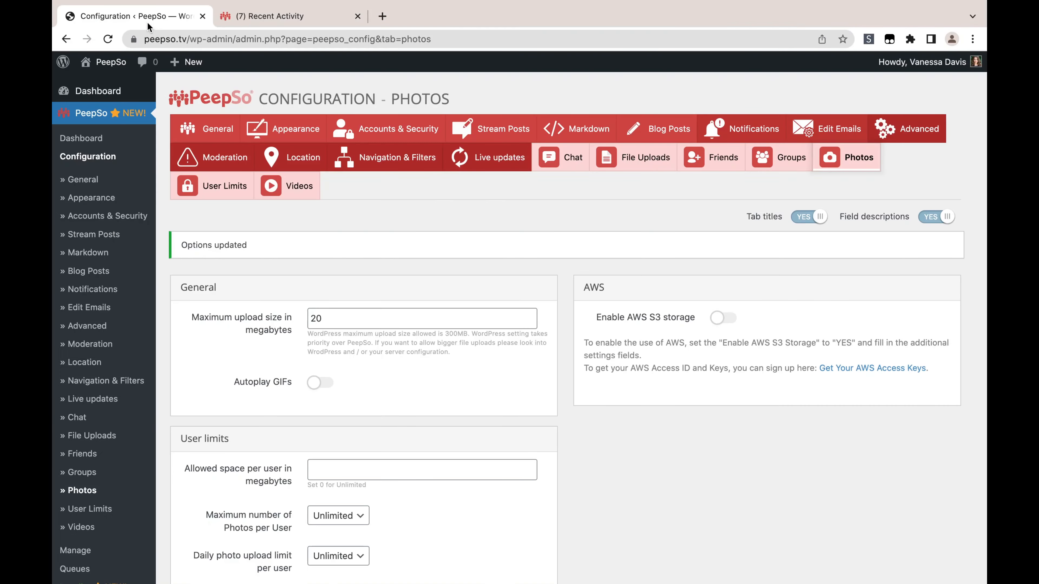
click(322, 384)
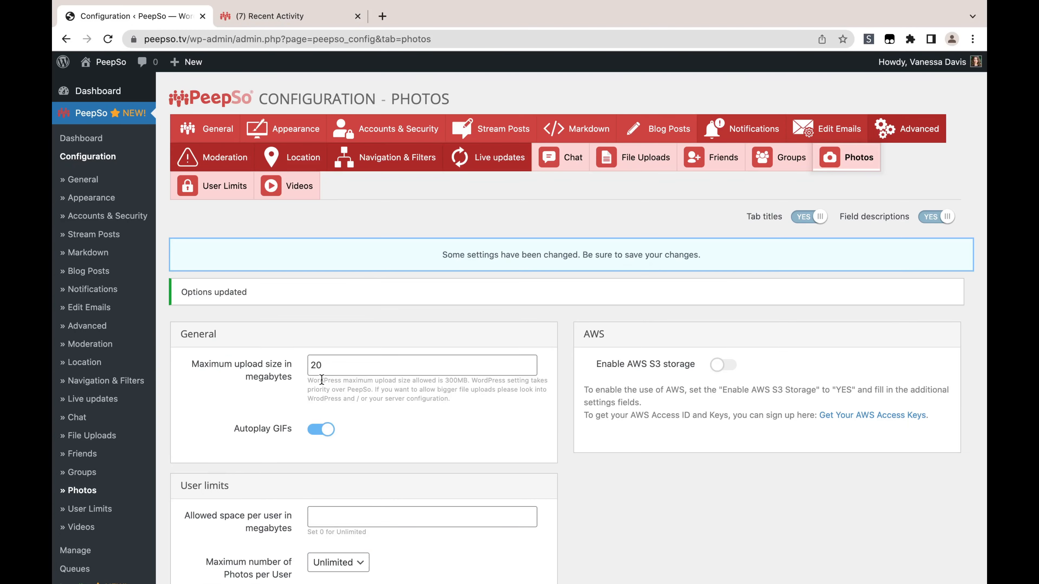
scroll(593, 436, down, 10)
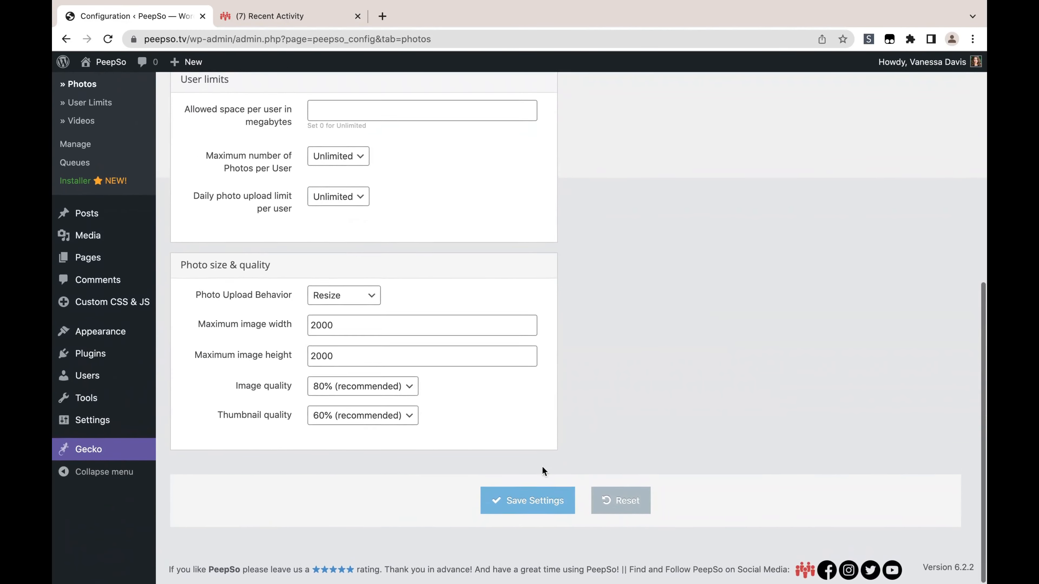
click(515, 503)
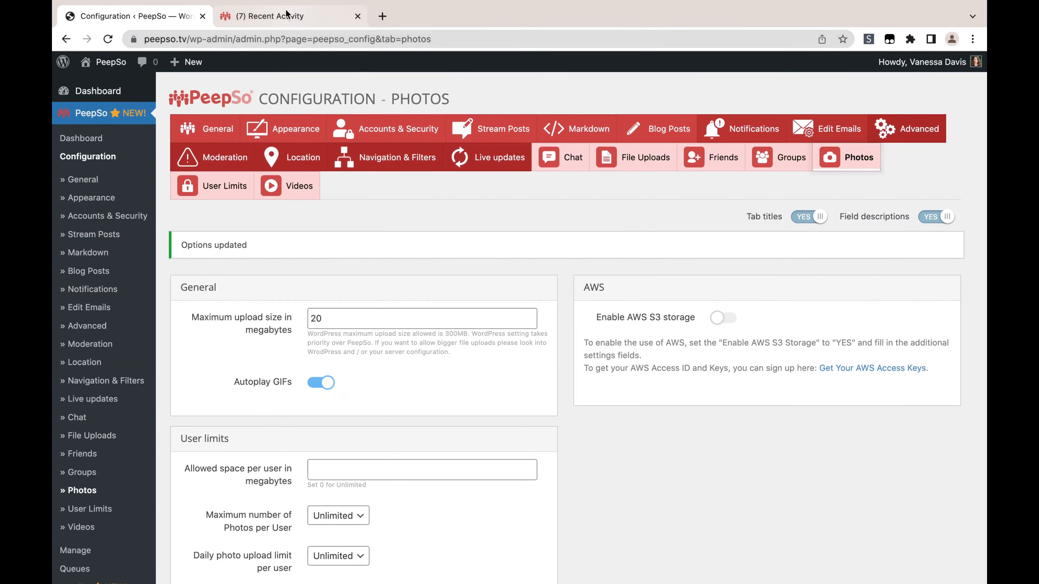
Step: Reload the Recent Activity page and check how the frog GIF post plays
click(288, 16)
click(107, 39)
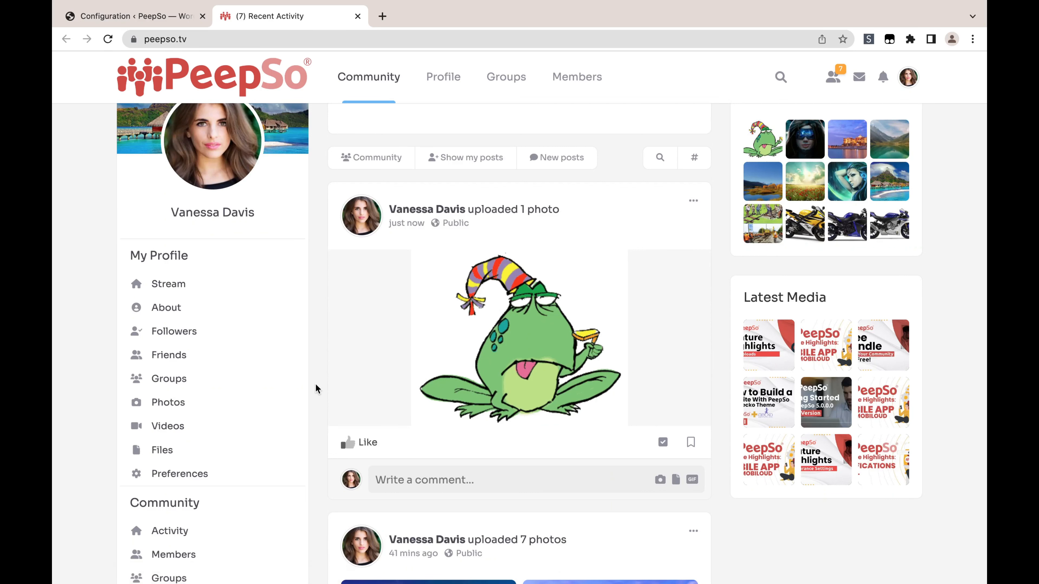
scroll(316, 385, up, 5)
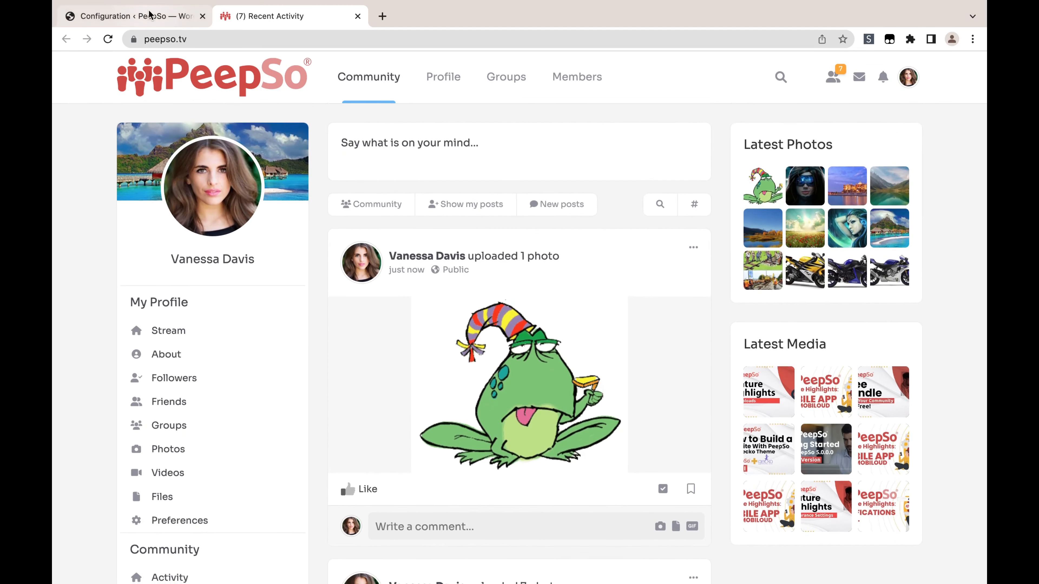
Step: Set the allowed space per user to 0 megabytes in the PeepSo photo configuration and save the settings
click(135, 16)
scroll(567, 426, down, 5)
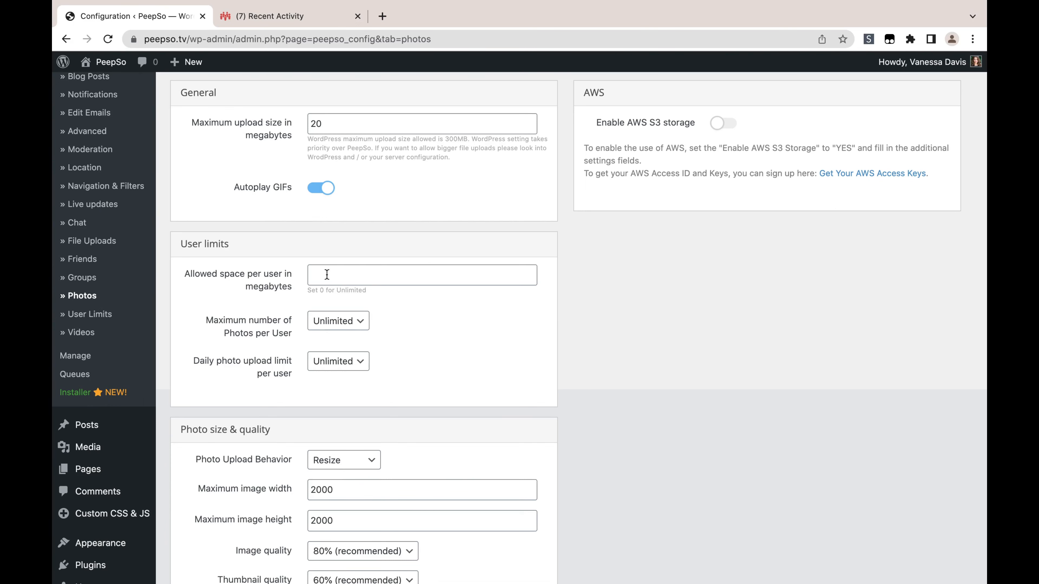
click(345, 272)
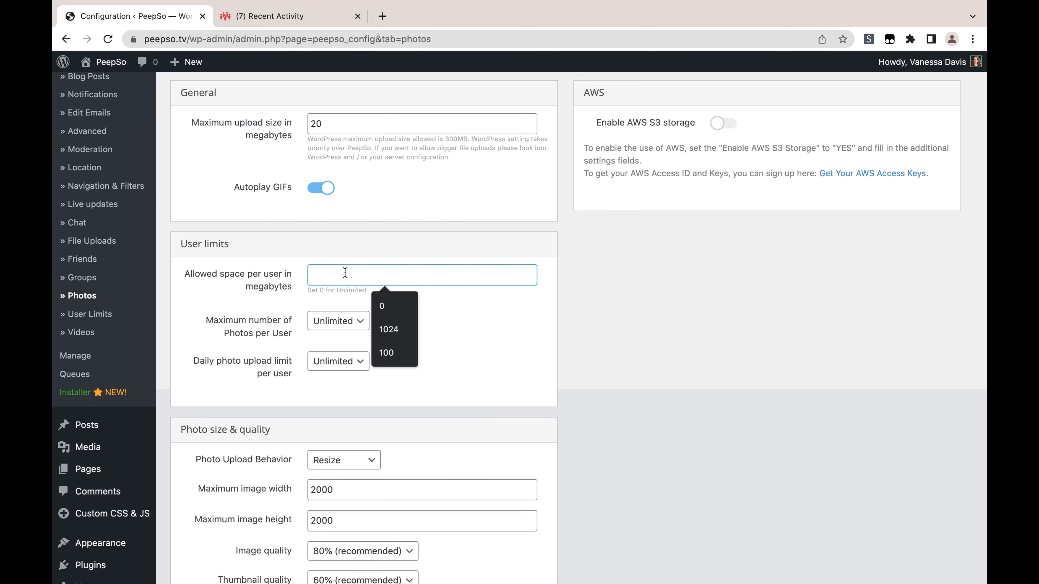
text(0)
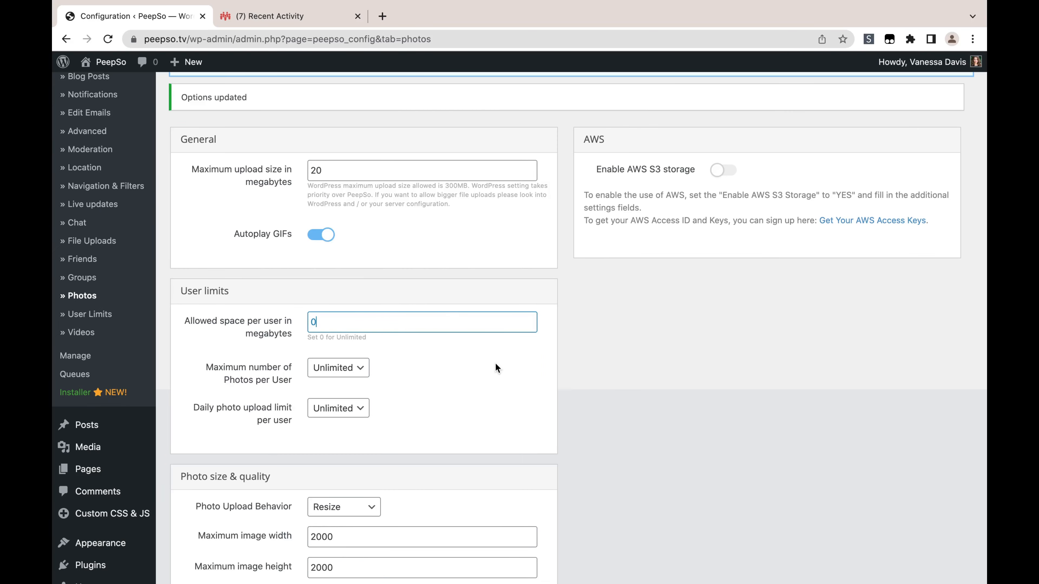
scroll(589, 411, down, 5)
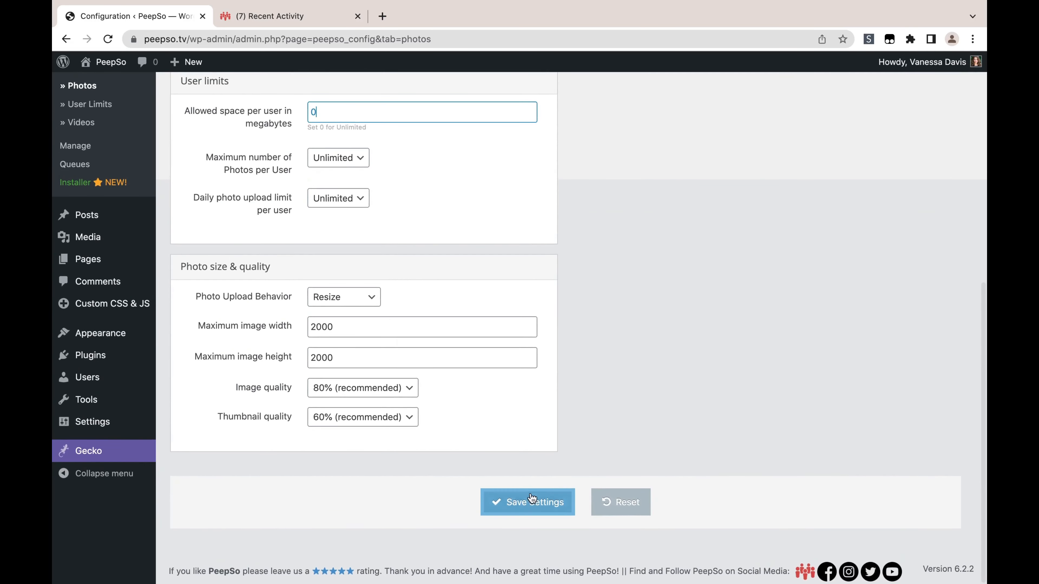
click(530, 502)
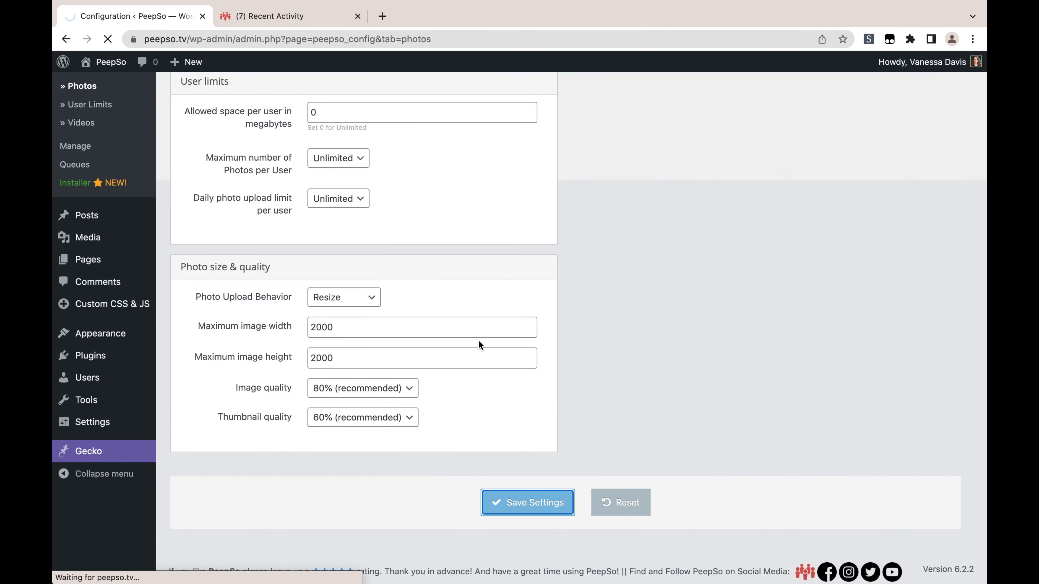
Step: Set the photo user limits to 100 megabytes of allowed space and a maximum of 100 photos per user
scroll(401, 348, down, 5)
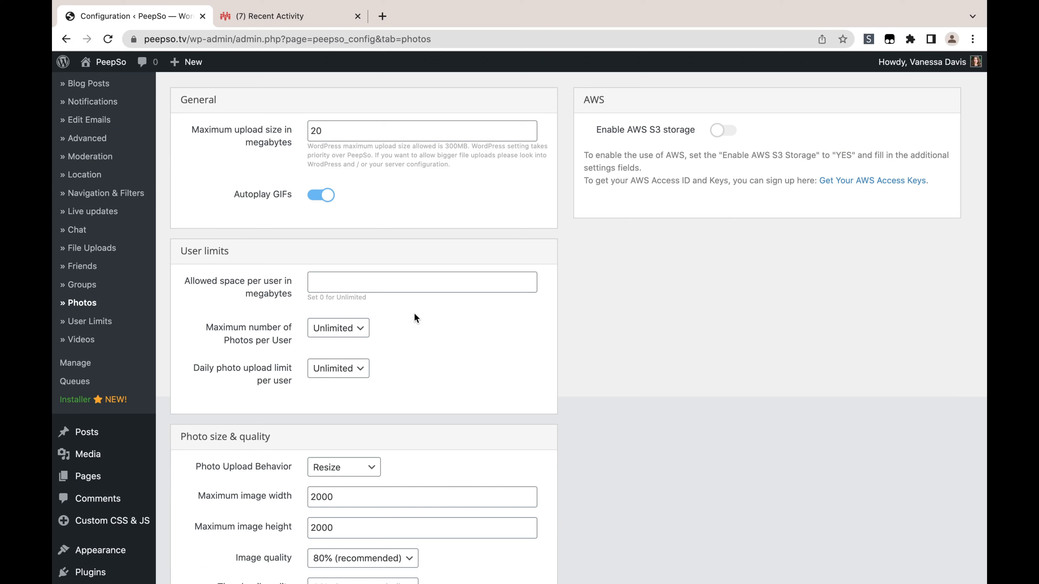
click(347, 284)
text(100)
key(Return)
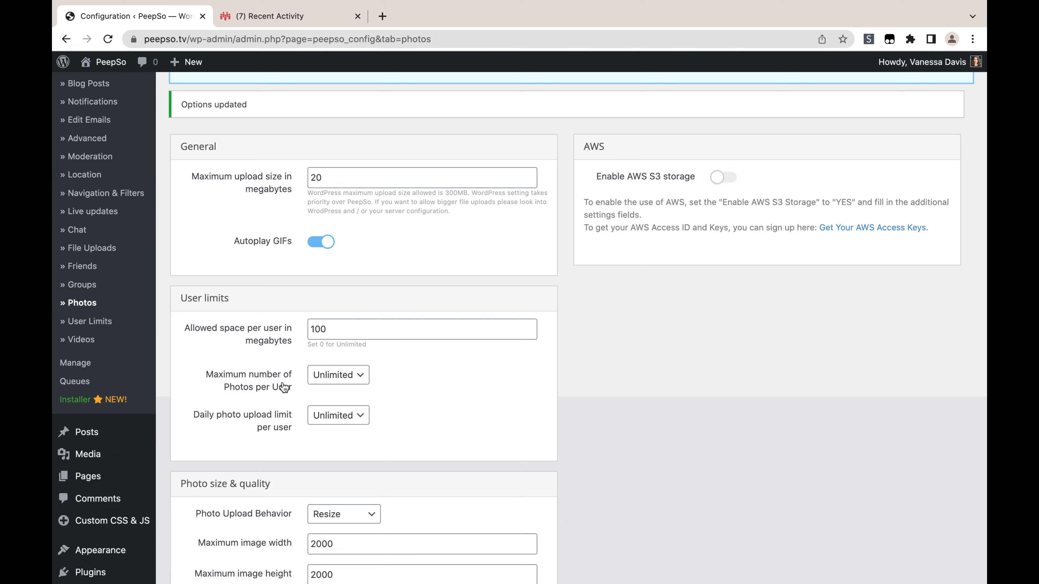
click(362, 380)
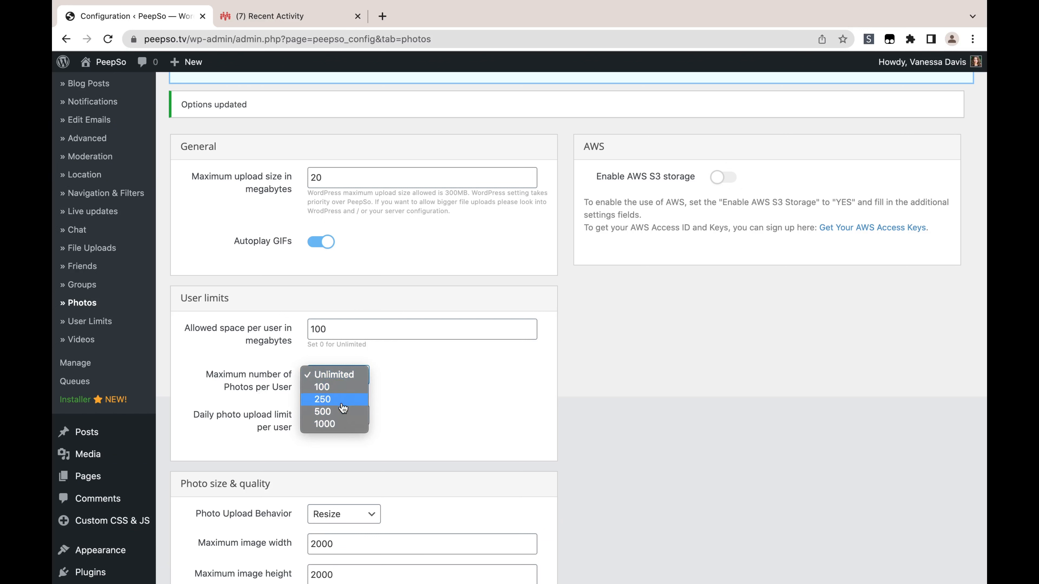
click(395, 374)
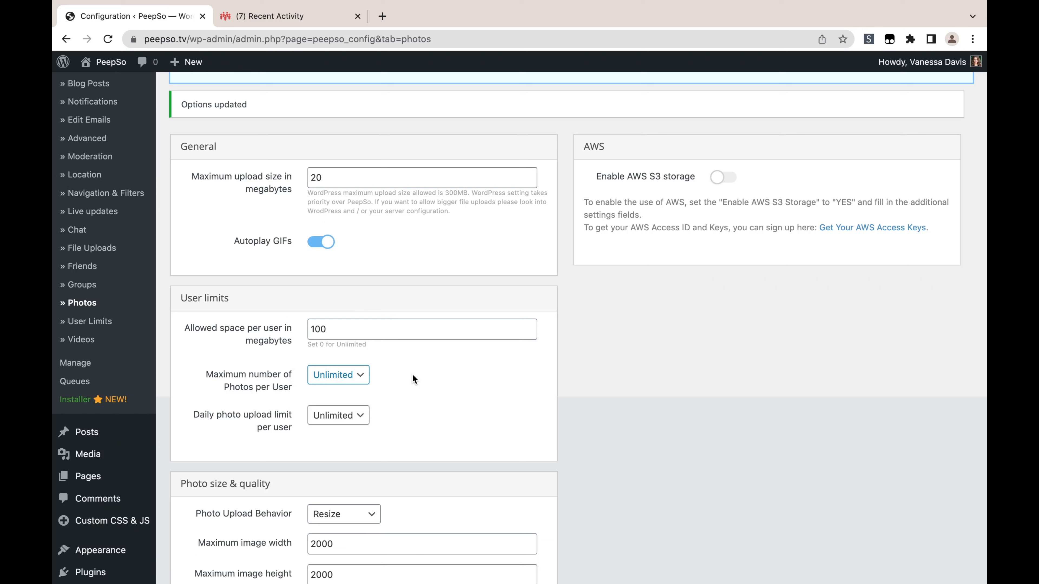
click(371, 377)
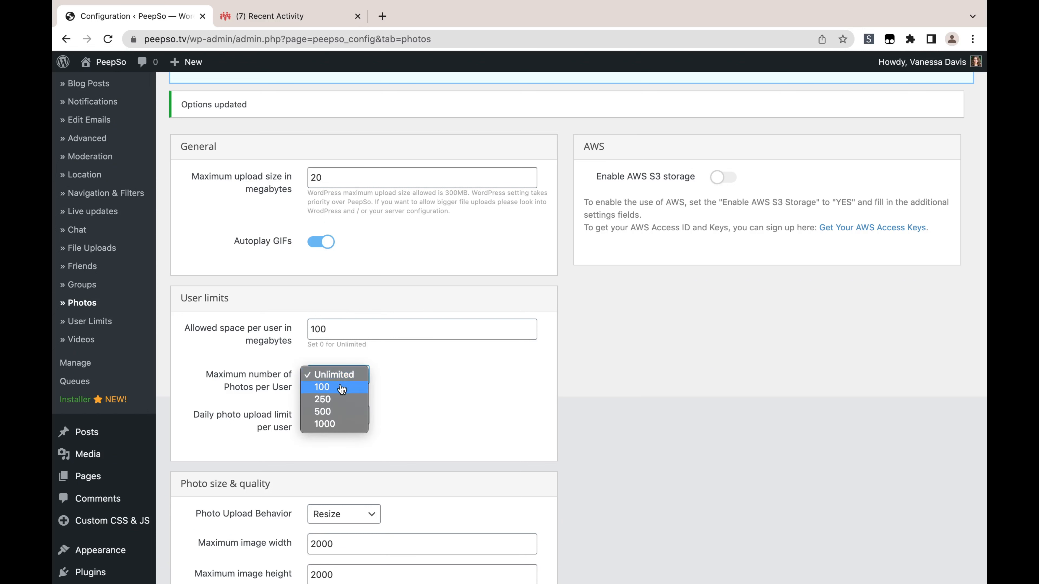
click(406, 388)
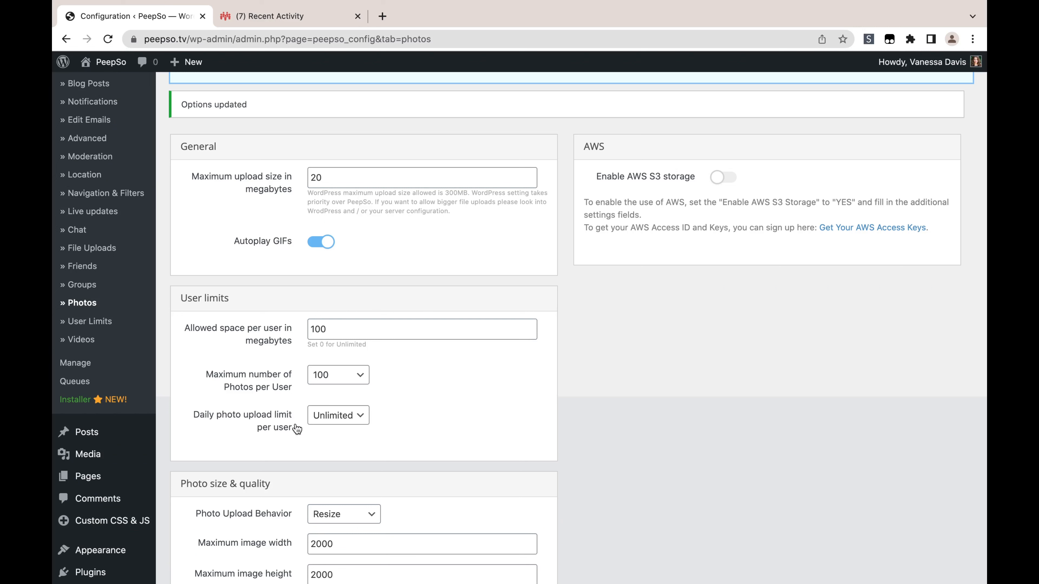
Step: Set the daily photo upload limit per user to 20 and save the photo settings
click(360, 419)
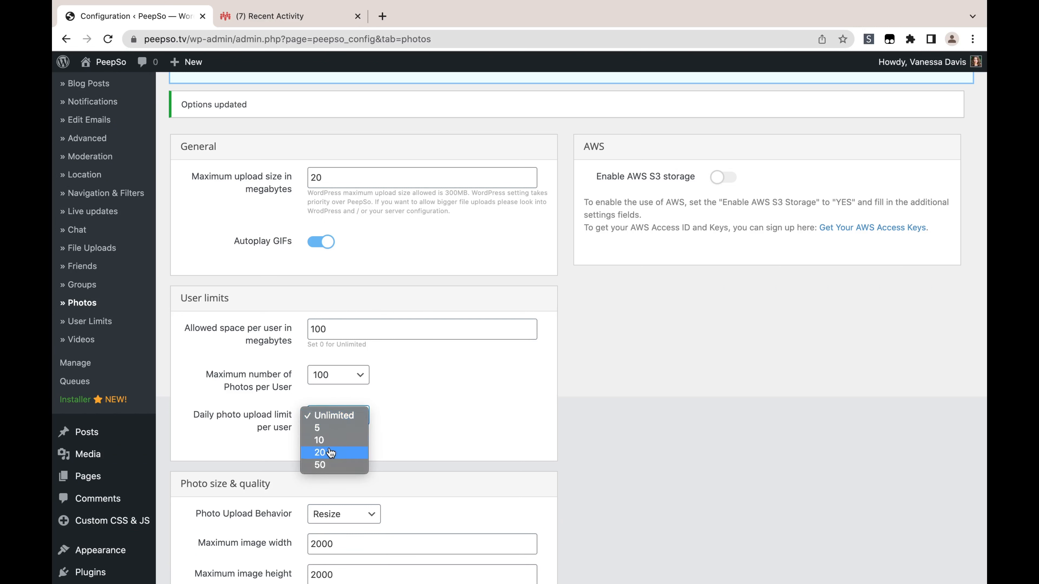
click(315, 430)
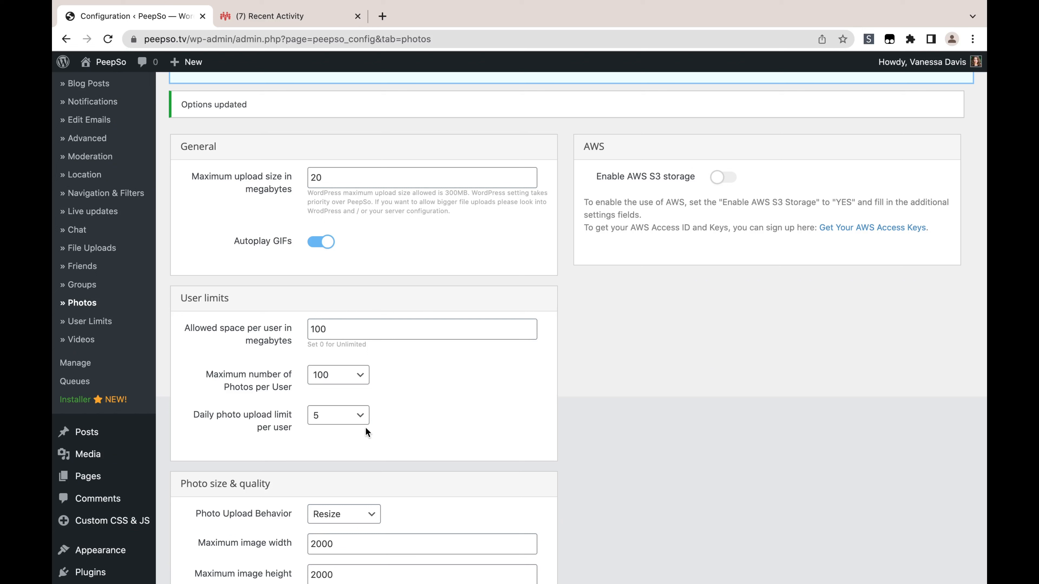
click(360, 419)
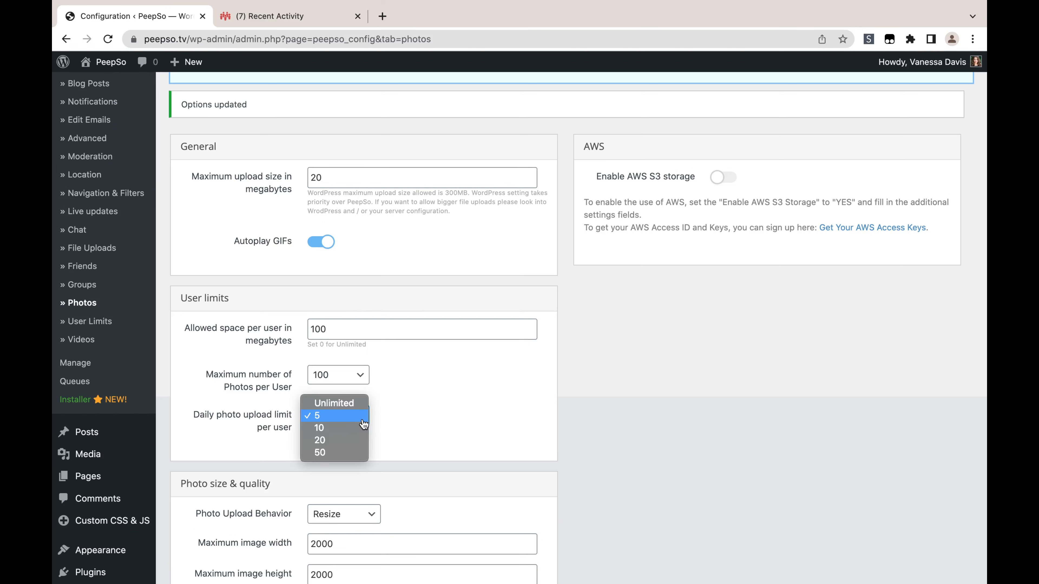
click(335, 441)
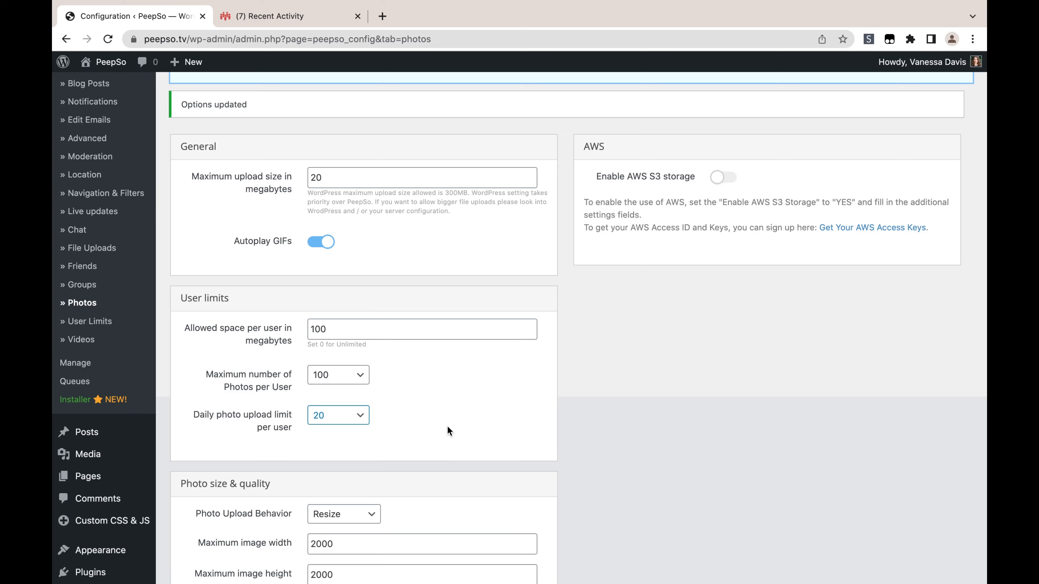
scroll(595, 450, down, 5)
click(514, 507)
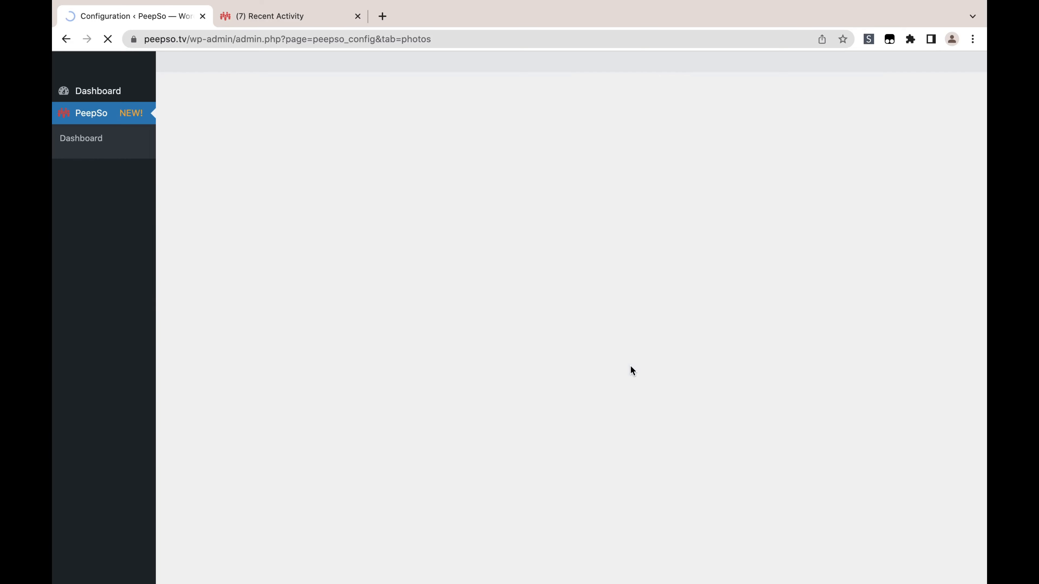
scroll(585, 370, down, 1)
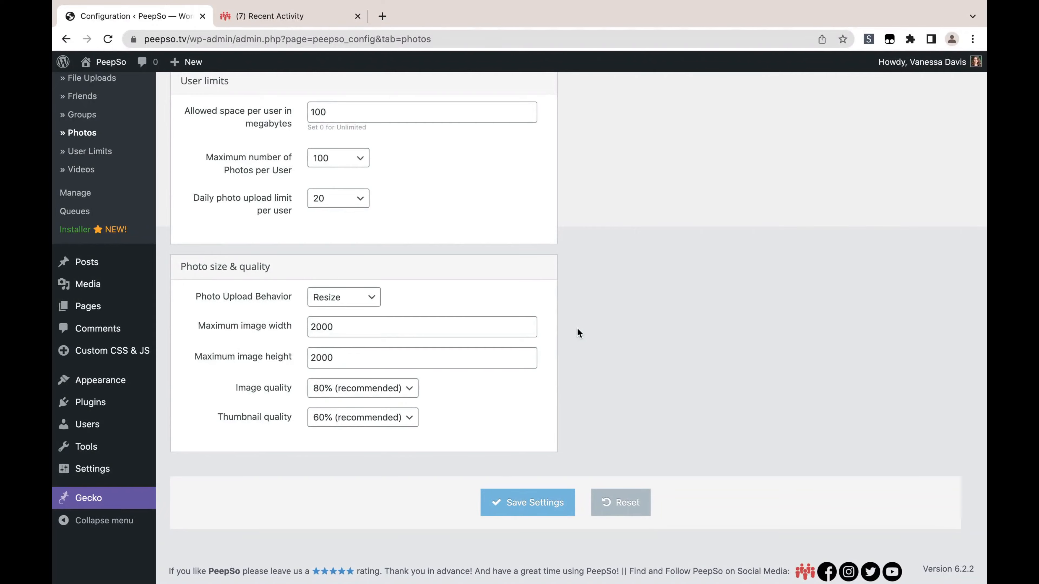
scroll(577, 328, up, 3)
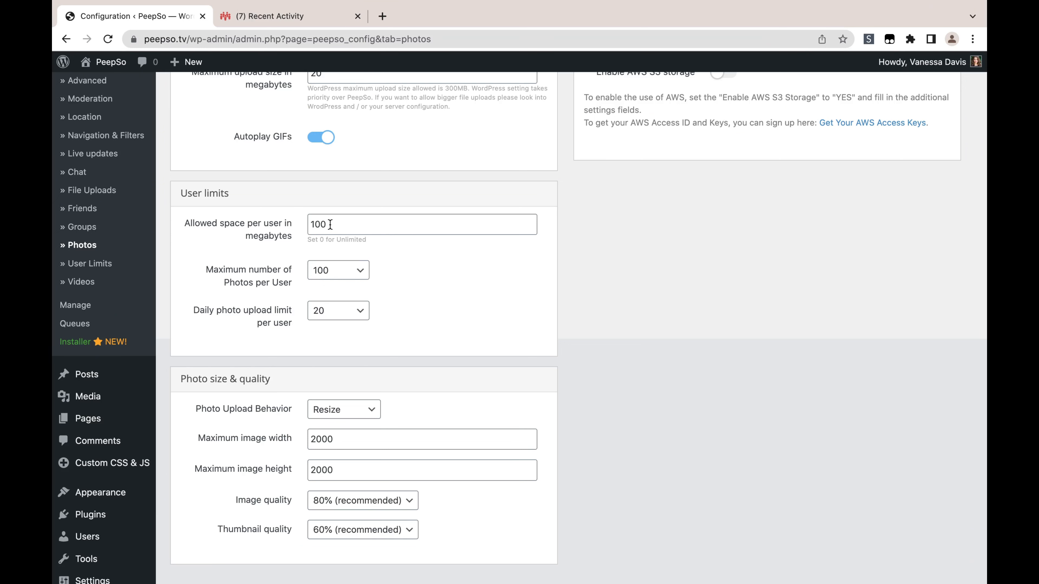
drag(330, 224, 308, 224)
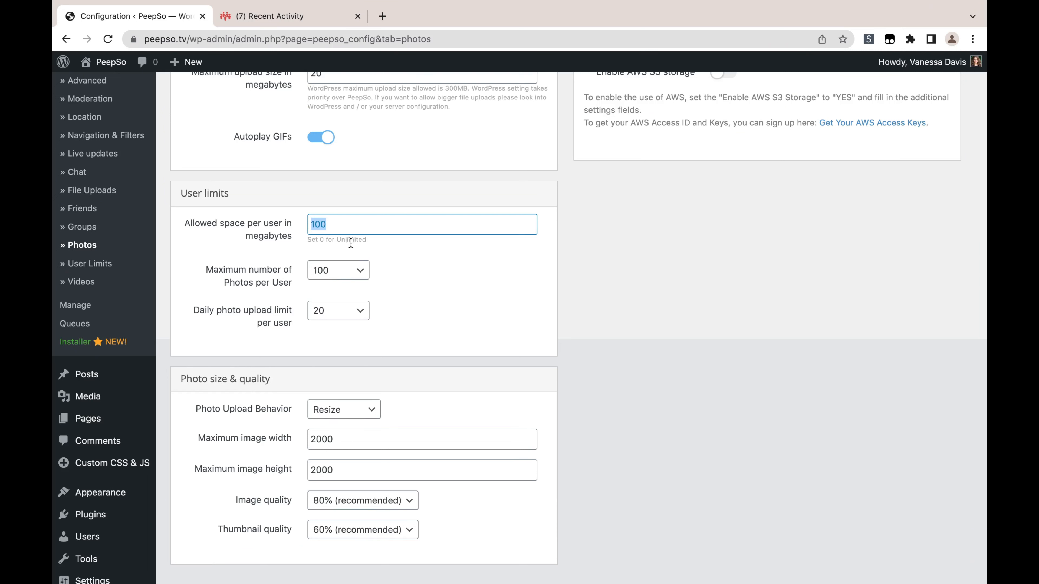
click(385, 255)
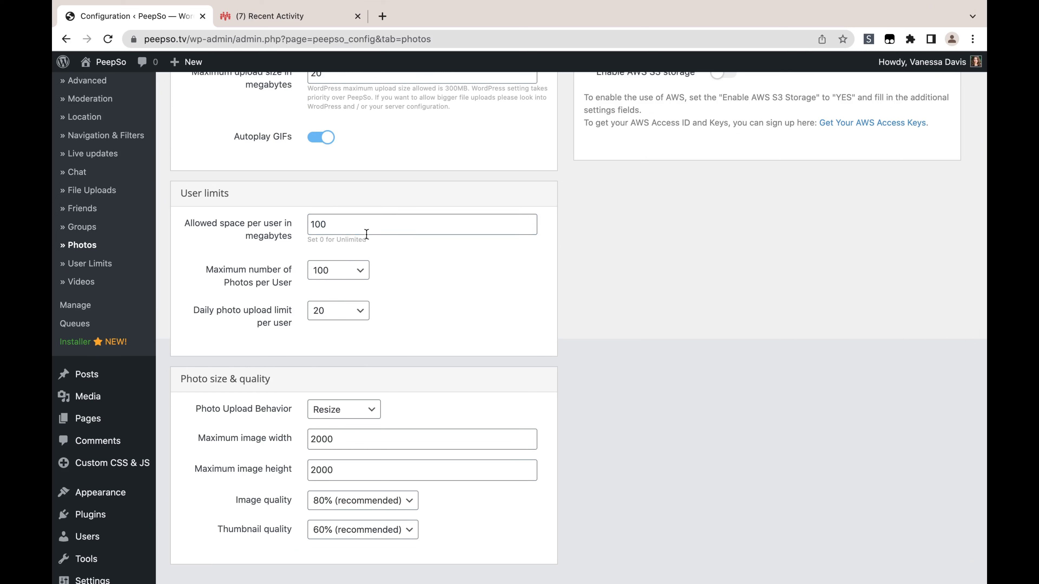
Step: Switch the photo upload behavior from resizing to Use Original in the photo size and quality settings
scroll(587, 366, down, 3)
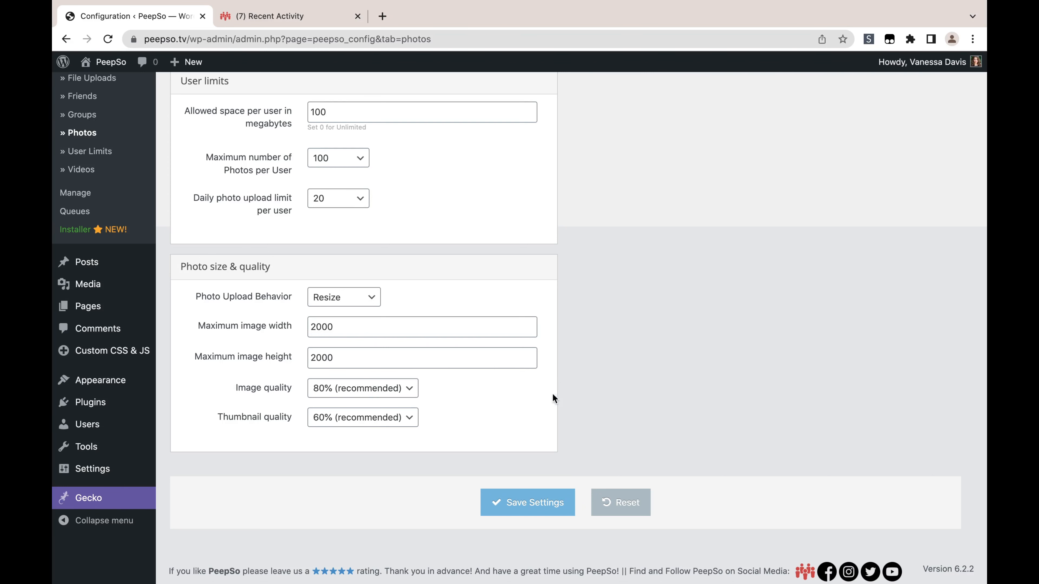
click(372, 300)
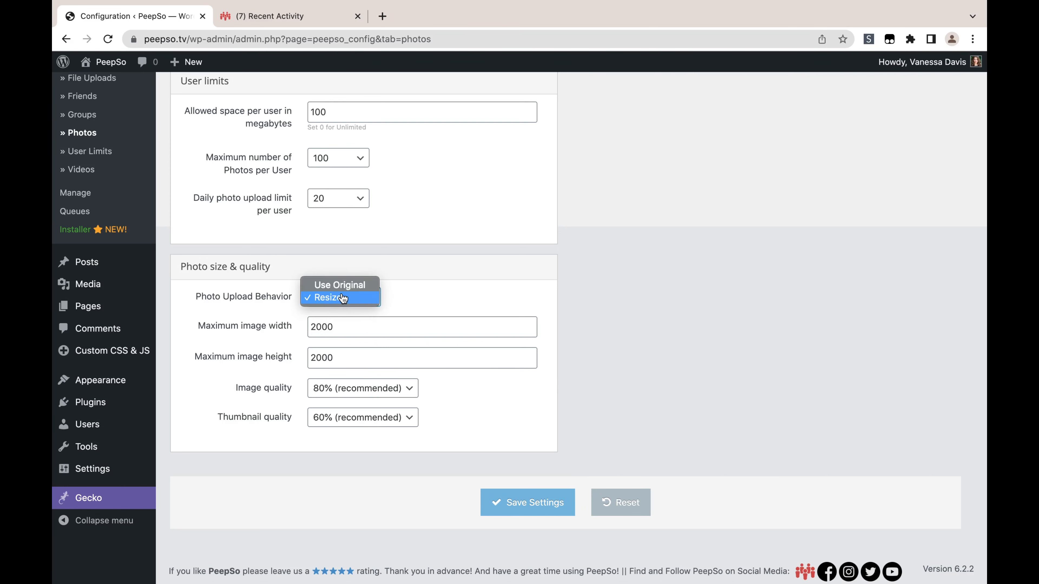
click(351, 289)
scroll(413, 311, up, 1)
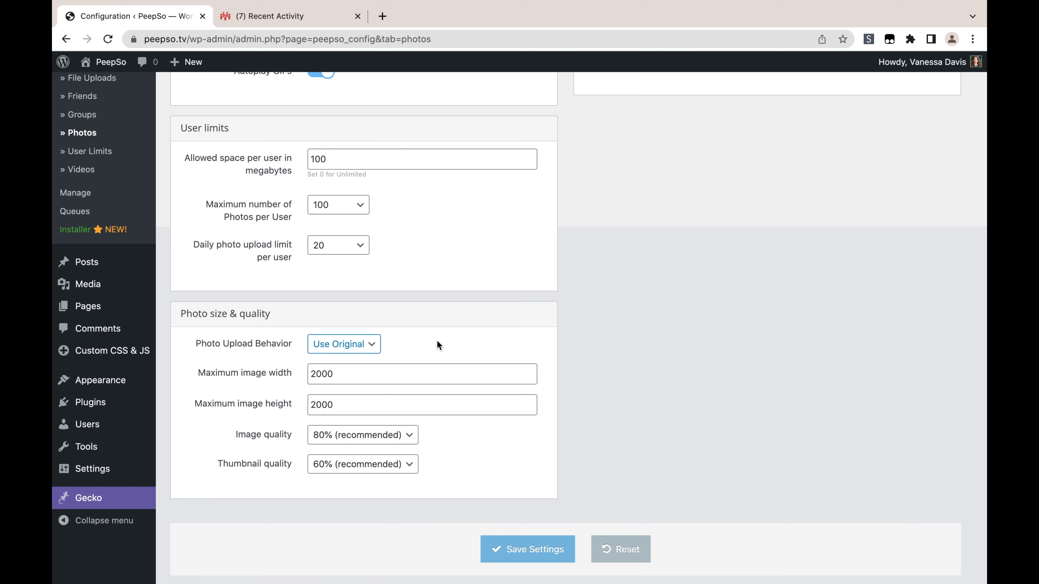
Step: Set the photo upload behavior back to Resize and save the photo settings
click(354, 344)
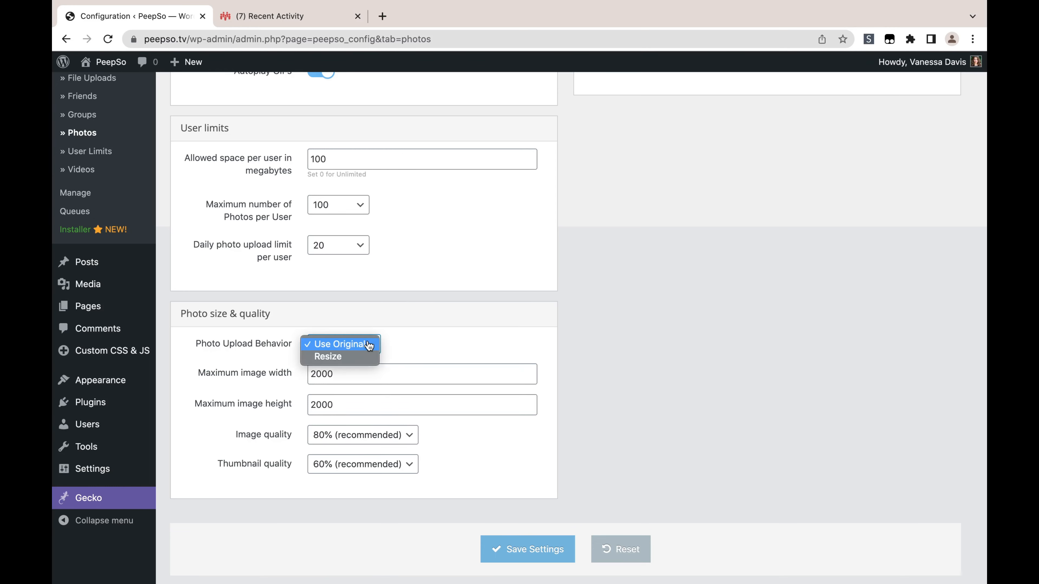
click(340, 357)
scroll(553, 358, down, 1)
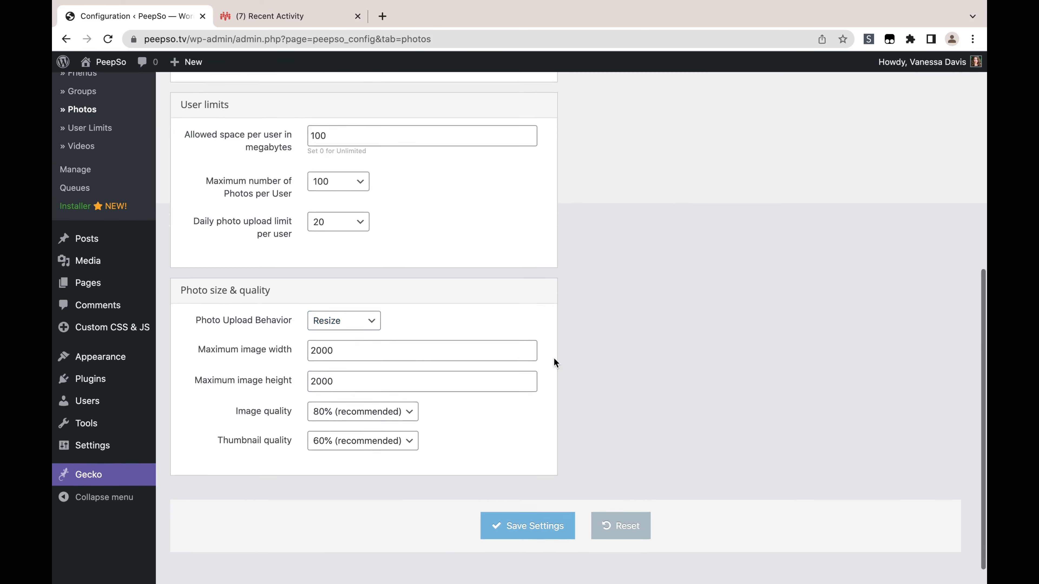
scroll(553, 359, down, 1)
click(528, 501)
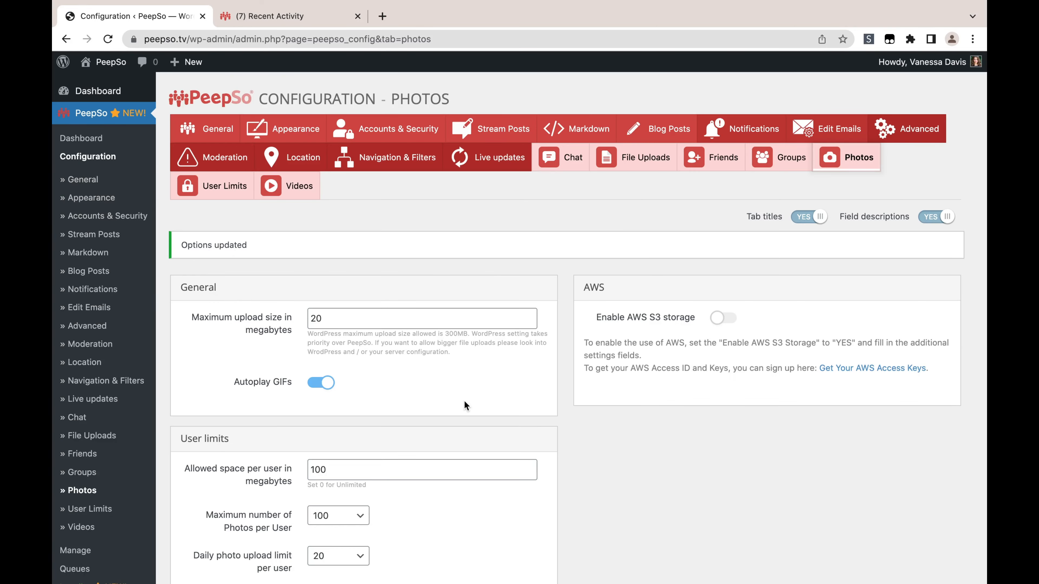
Step: Set the photo upload behavior to Use Original and save the PeepSo photo configuration
scroll(465, 401, down, 10)
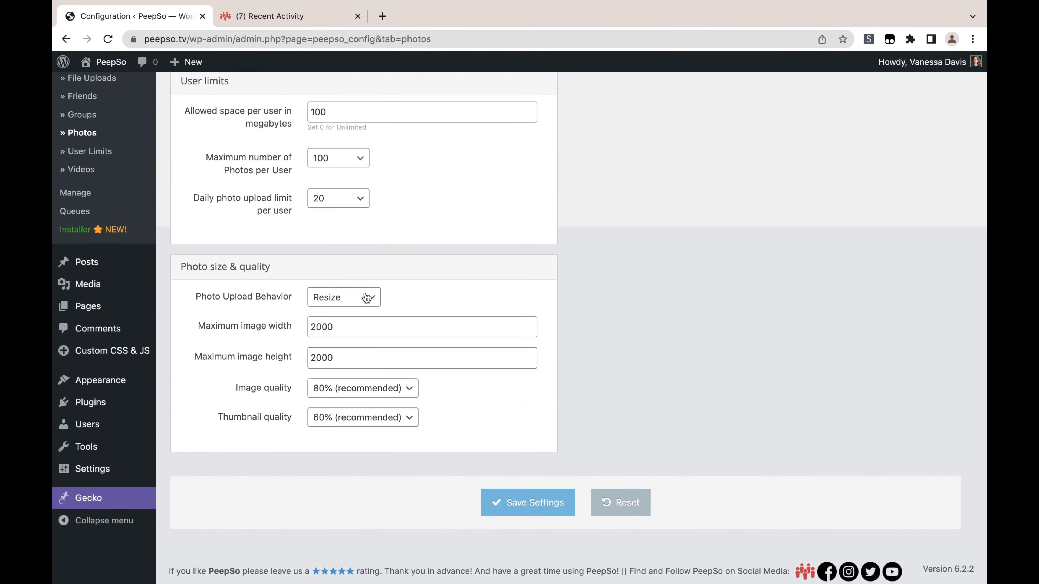
click(372, 302)
click(340, 285)
scroll(493, 358, up, 2)
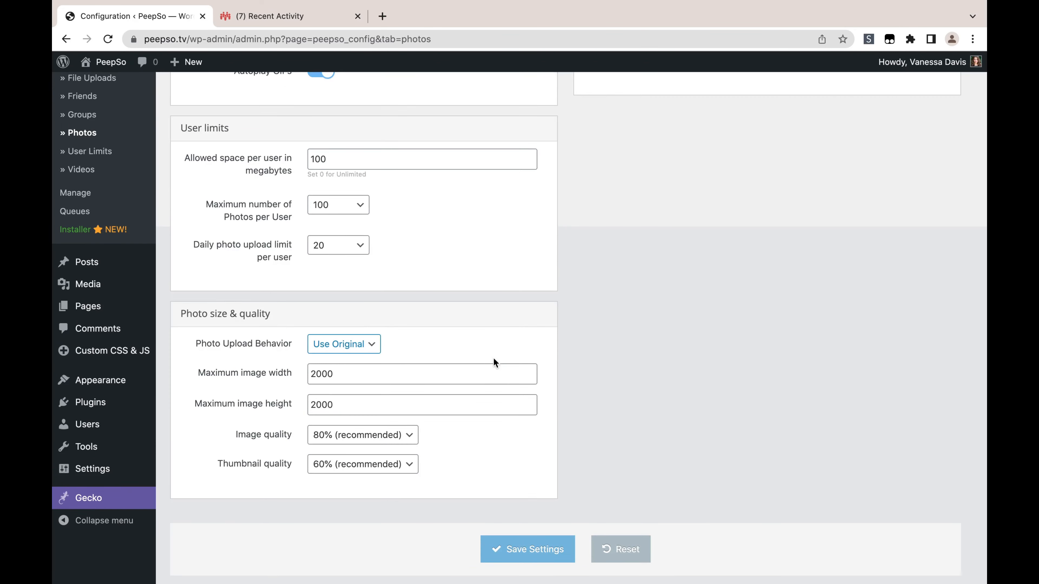
click(519, 550)
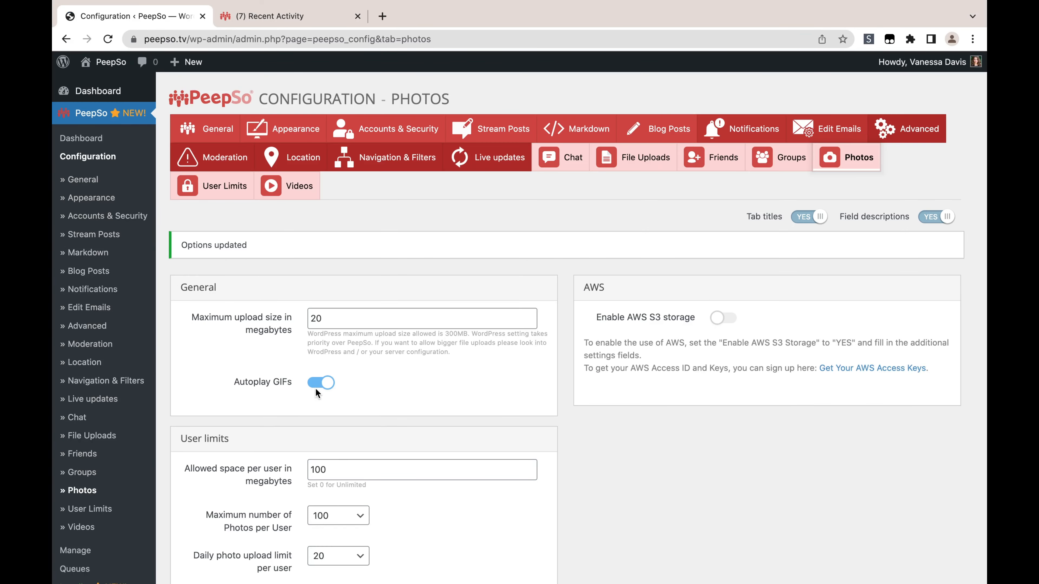
Step: Check the maximum photo dimensions in the Recent Activity page's photo uploader and return to the photo configuration
scroll(315, 389, down, 10)
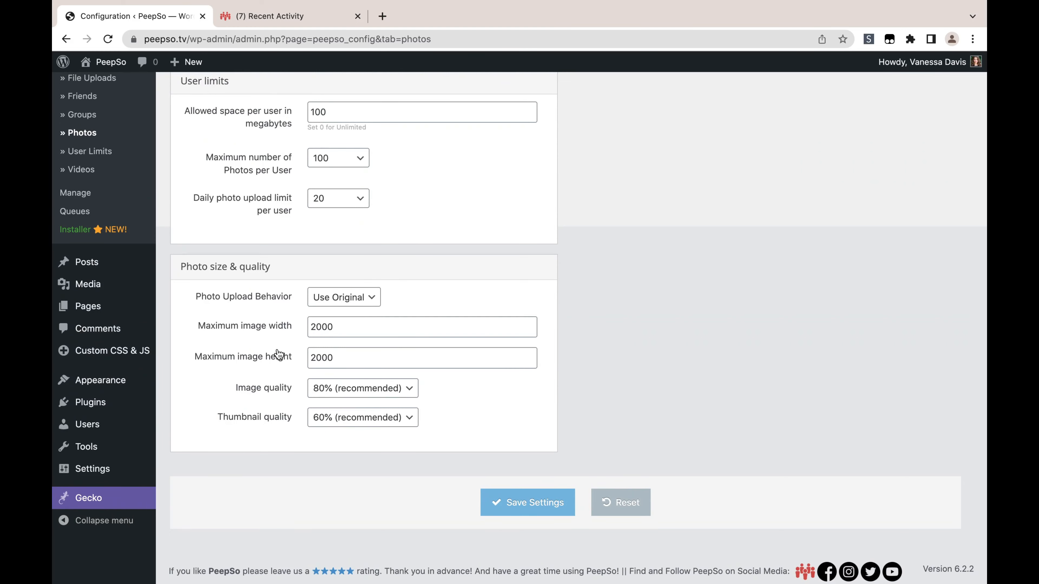
click(277, 19)
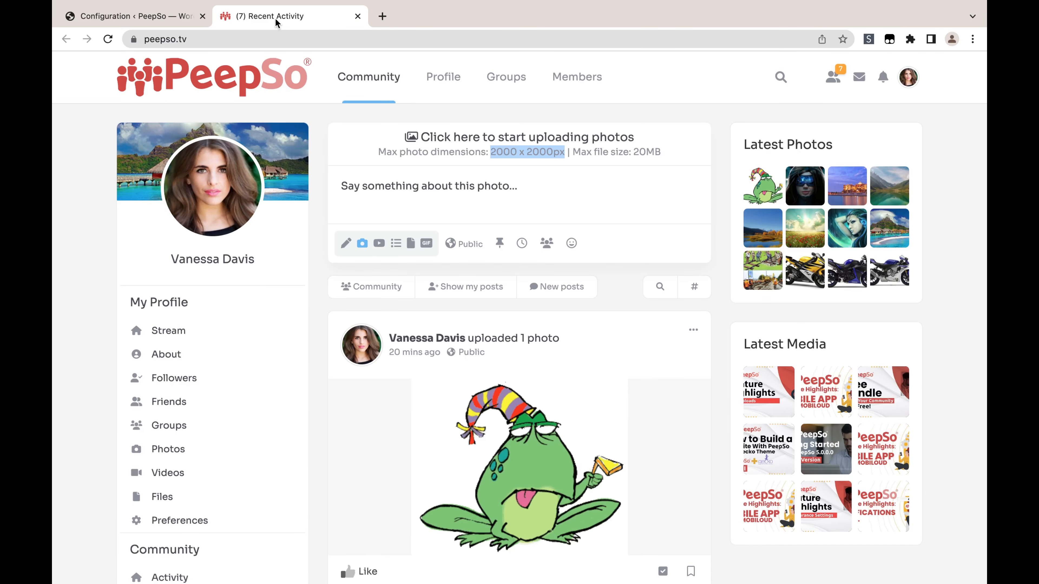
click(523, 170)
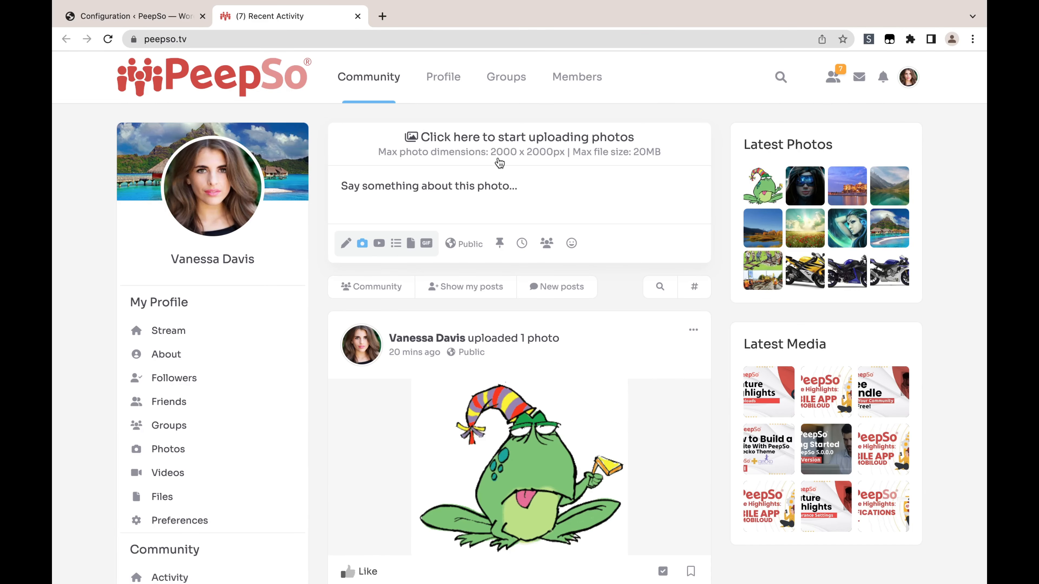
drag(494, 154, 566, 159)
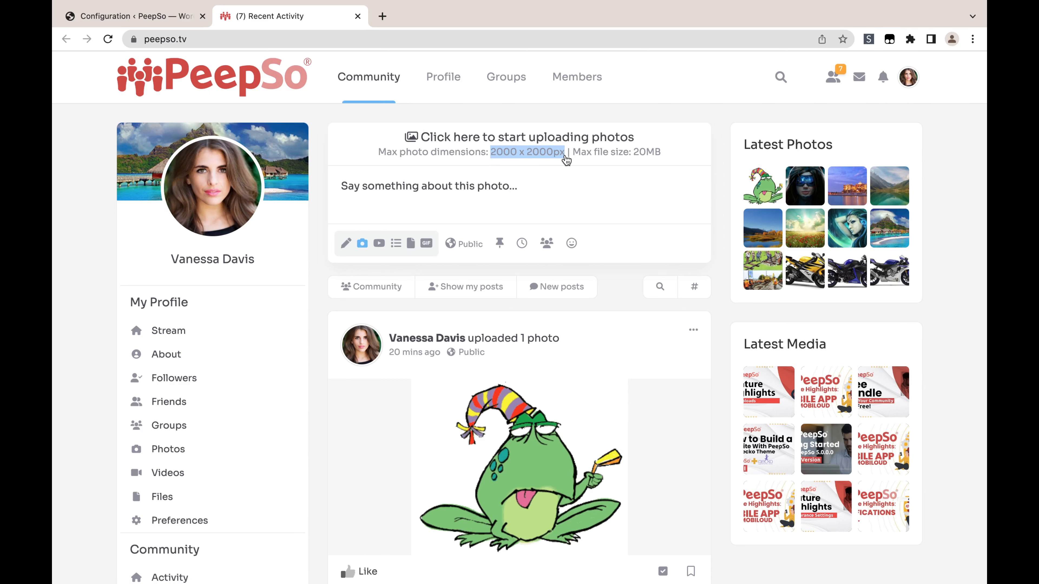
click(566, 160)
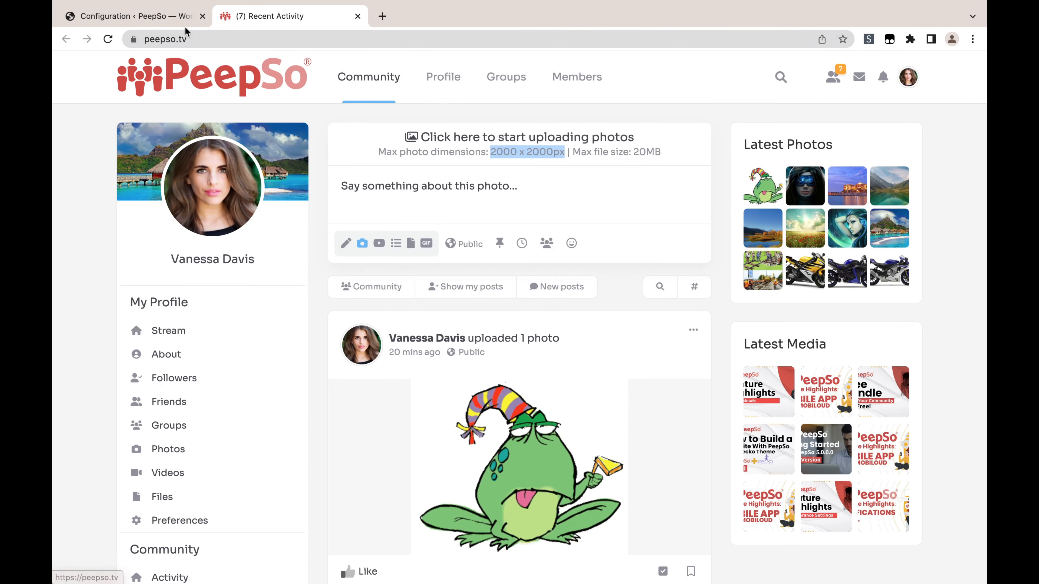
click(159, 13)
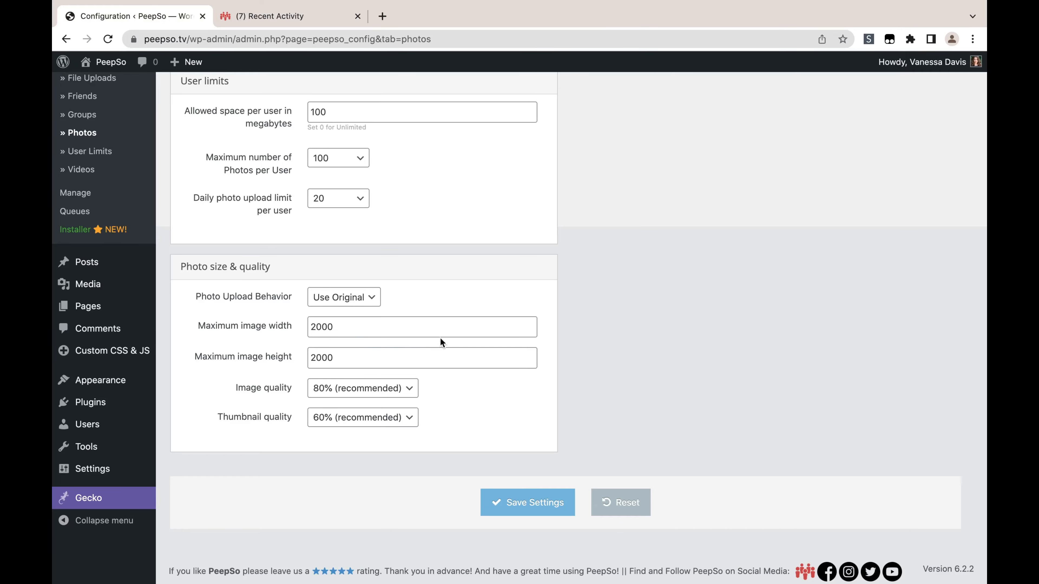